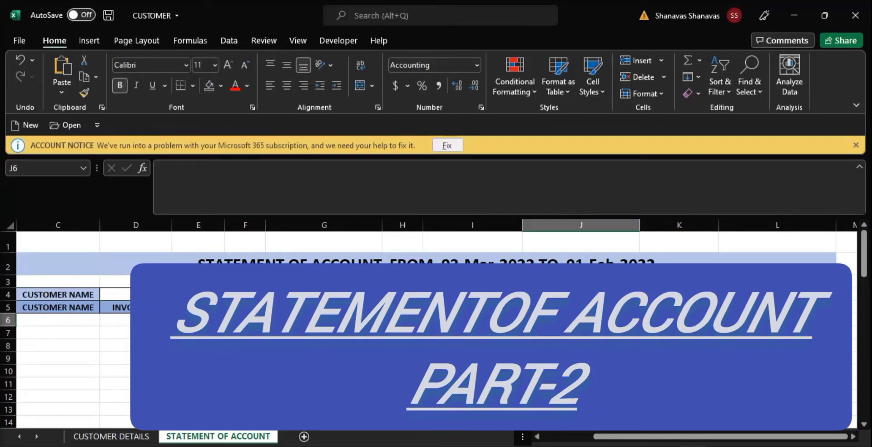
Clear the existing CONCATENATE formula from the merged title cell C2.
left_click(115, 294)
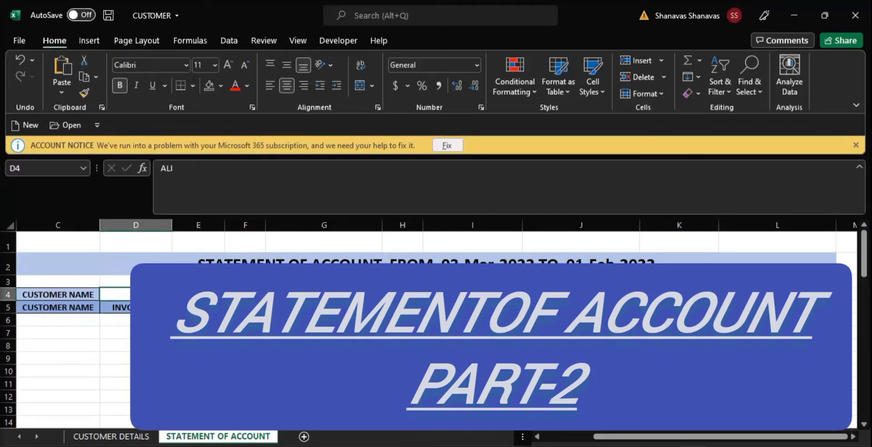
left_click(516, 312)
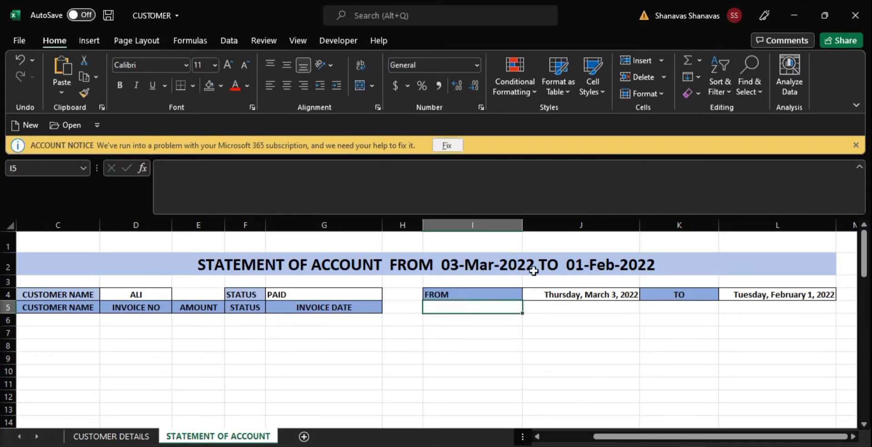
left_click(513, 266)
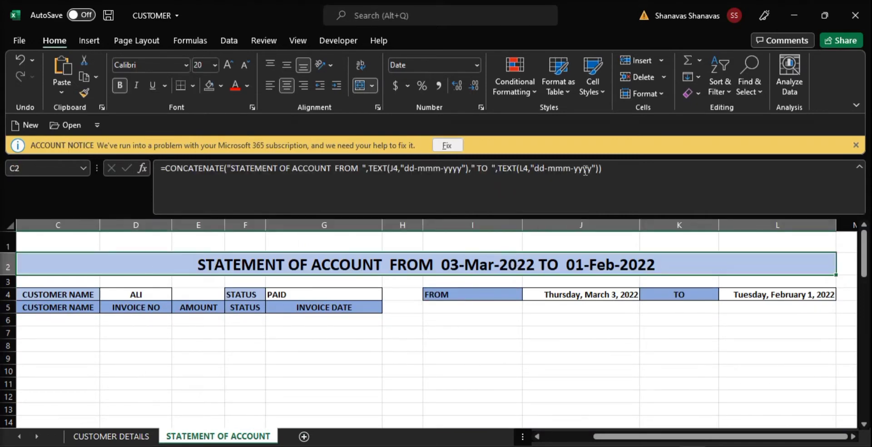
left_click_drag(616, 166, 165, 170)
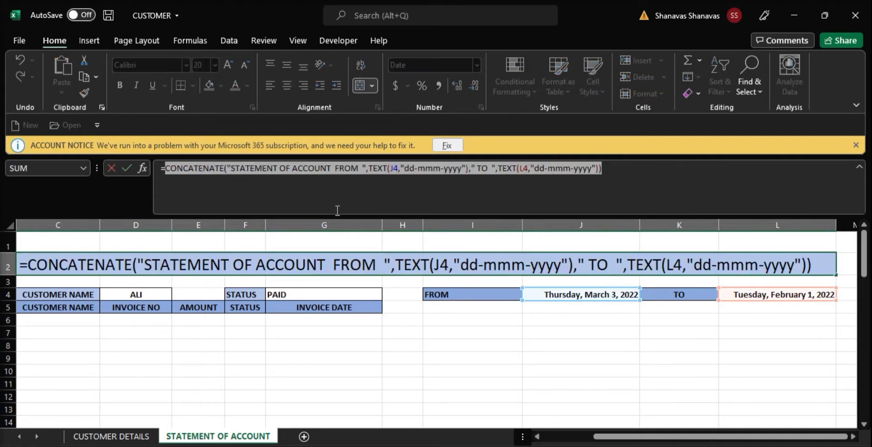
key("BackSpace")
key("BackSpace")
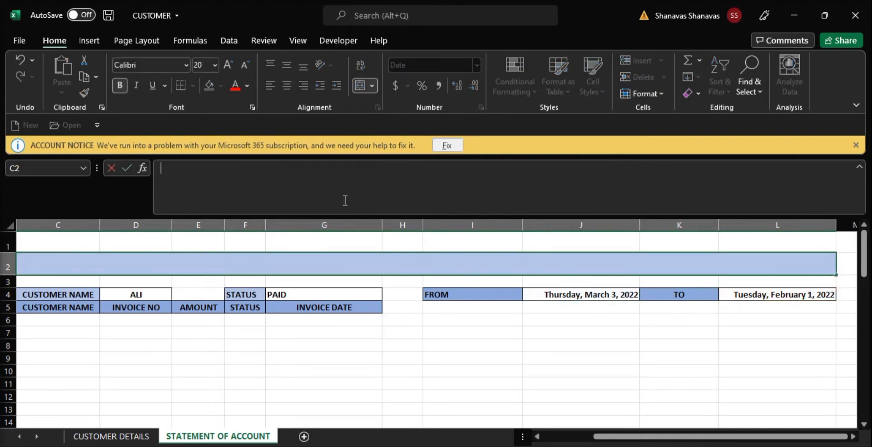
left_click(454, 367)
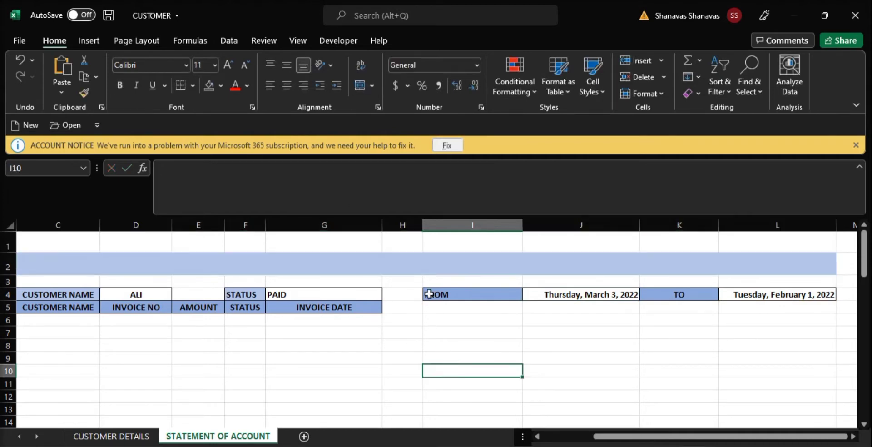
Begin a new formula in the merged title cell C2 with the CONCATENATE function.
left_click(426, 261)
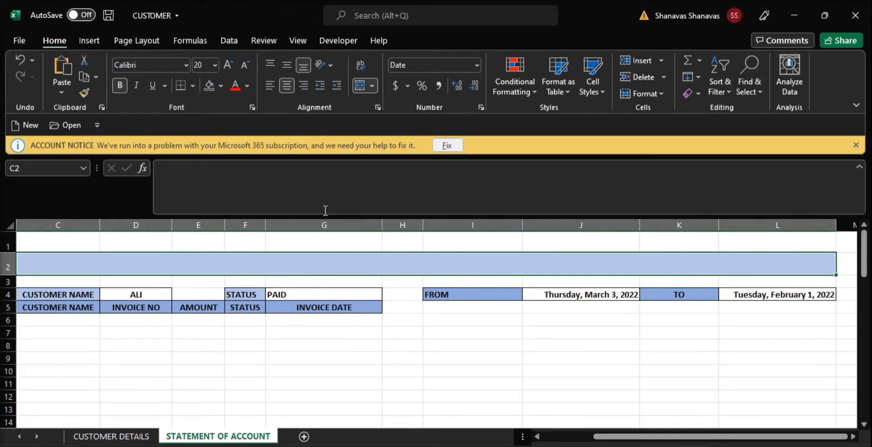
type("=C")
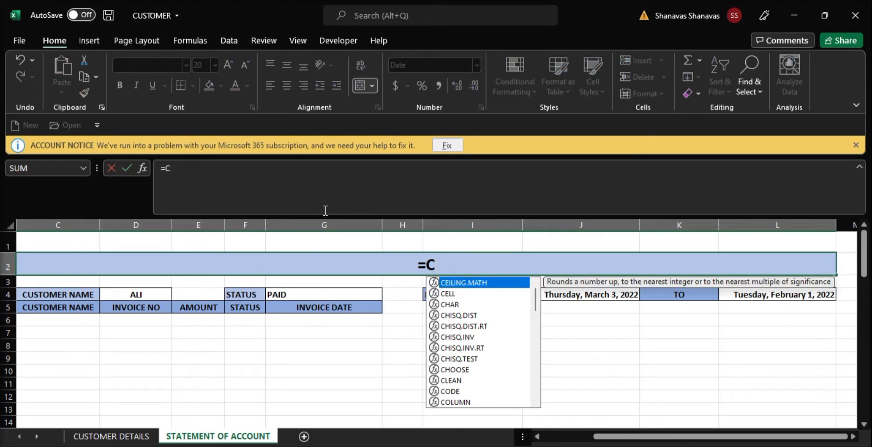
type("ON")
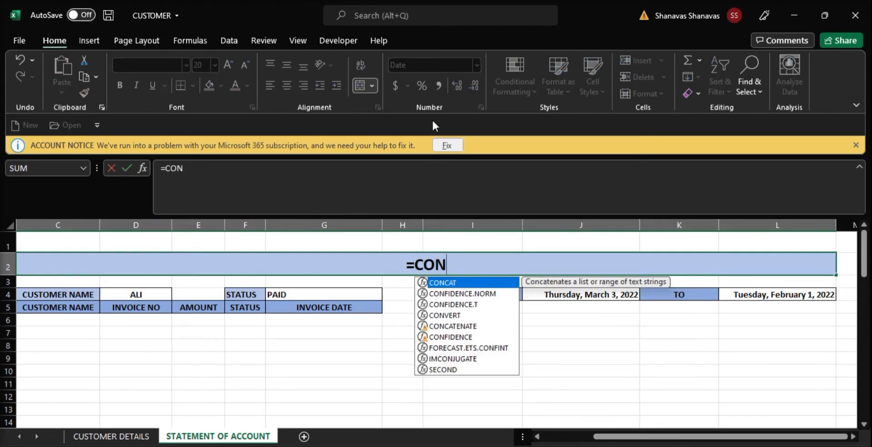
left_click(459, 326)
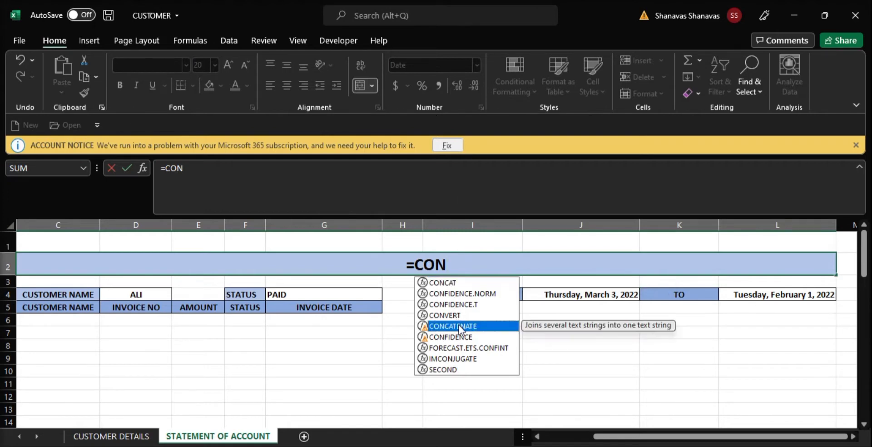
double_click(459, 325)
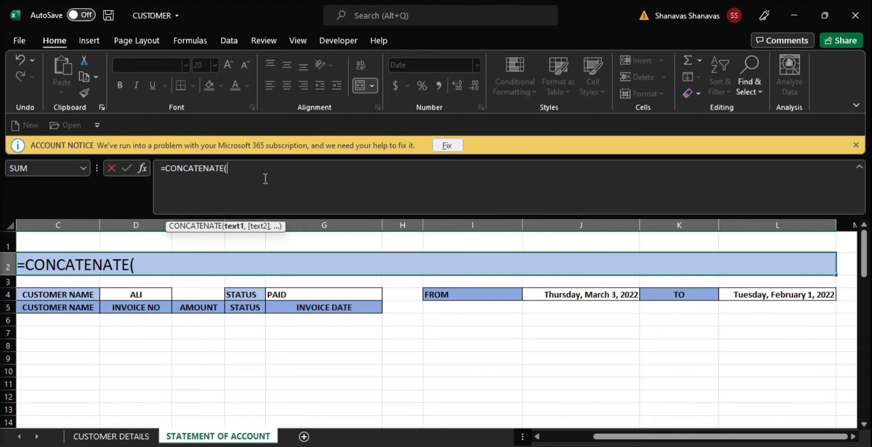
Enter "STATEMENT OF ACCOUNT " with a trailing space as the first text argument of the CONCATENATE formula.
type("\"STATE")
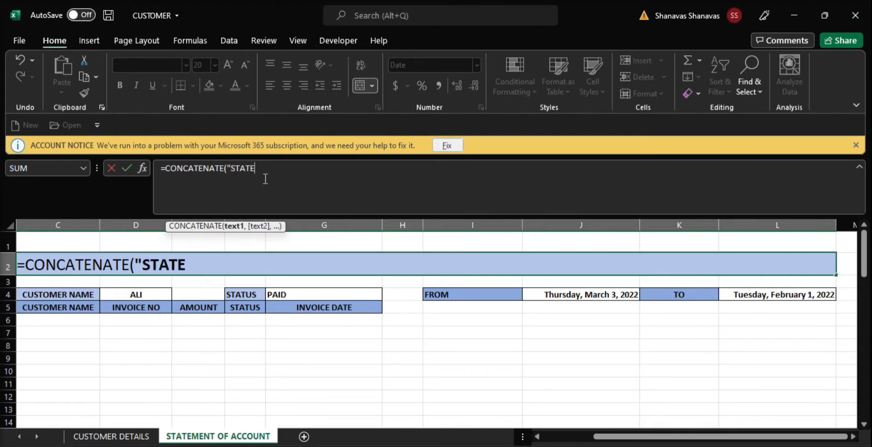
type("MENT O")
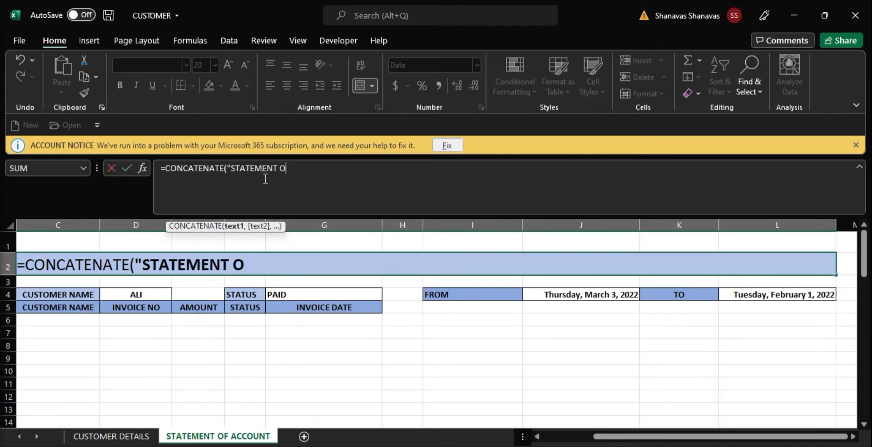
type("F ACCOUNT")
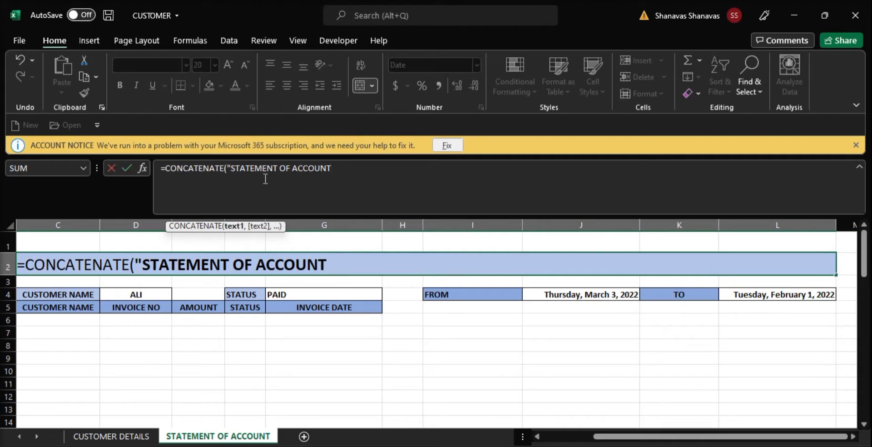
type(" T")
key("BackSpace")
type("\"")
type(",")
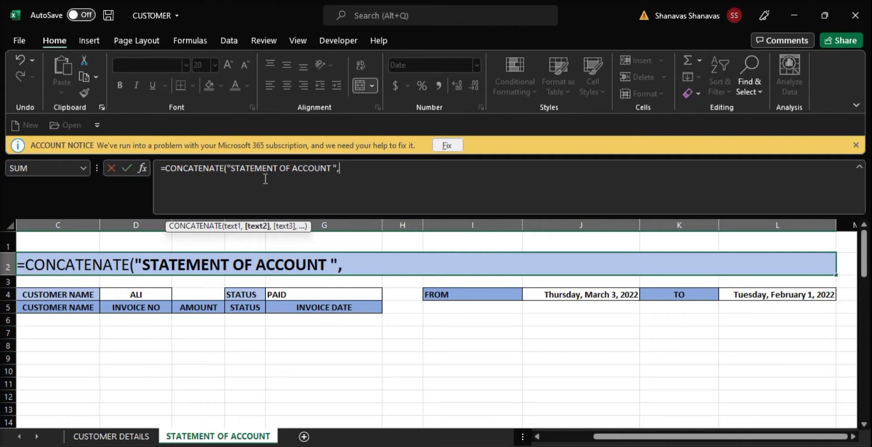
Add the FROM date as the second argument using TEXT(J4,"dd-mmm-yyyy"), followed by a comma.
type(" TEXT(")
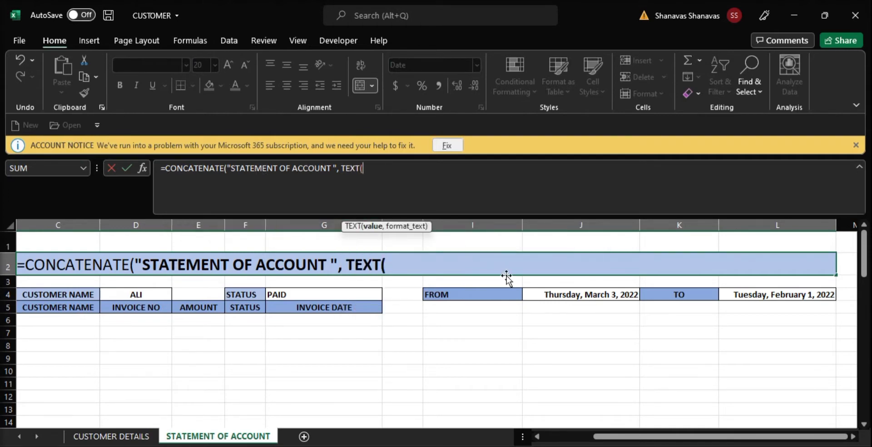
left_click(590, 294)
type(",")
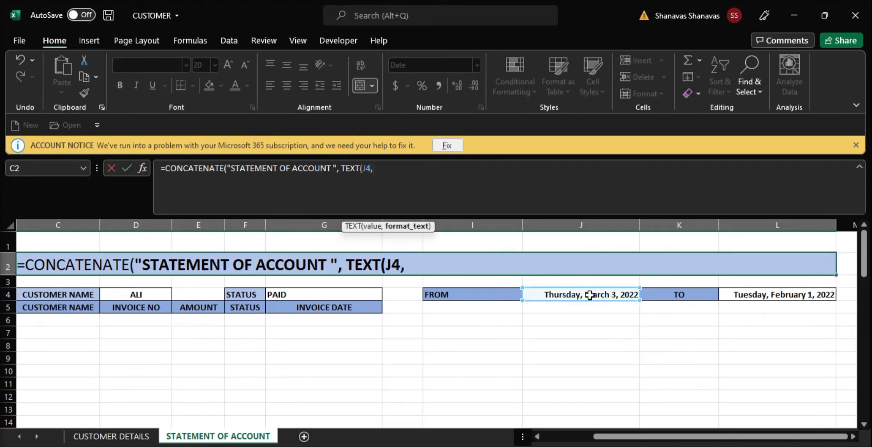
type("\"dd")
type("-mmm-yyyy")
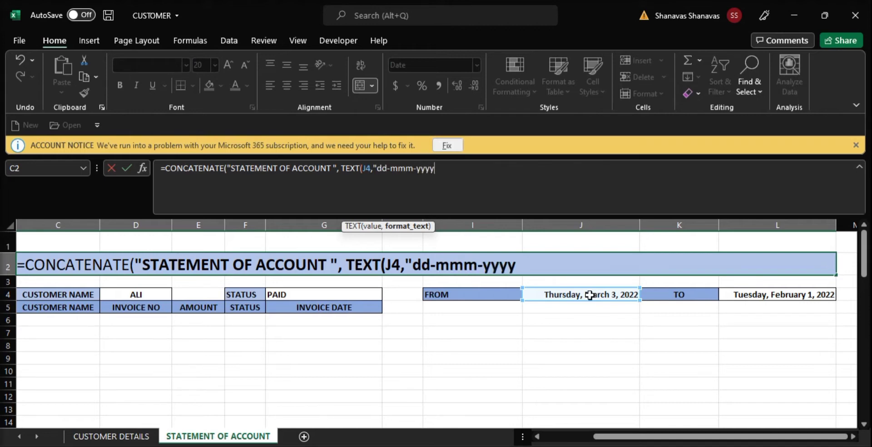
type("\"")
type(")")
key("BackSpace")
type(")")
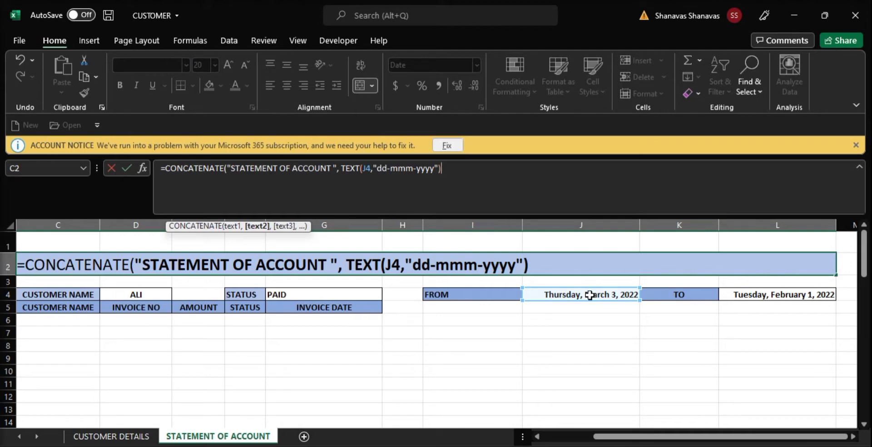
type(",")
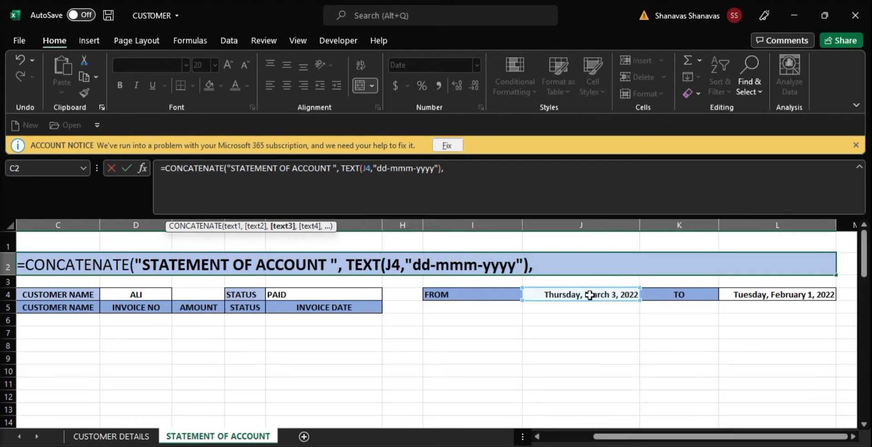
Add the TO date as another argument using TEXT(L4,"dd-mmm-yyyy").
type("texr")
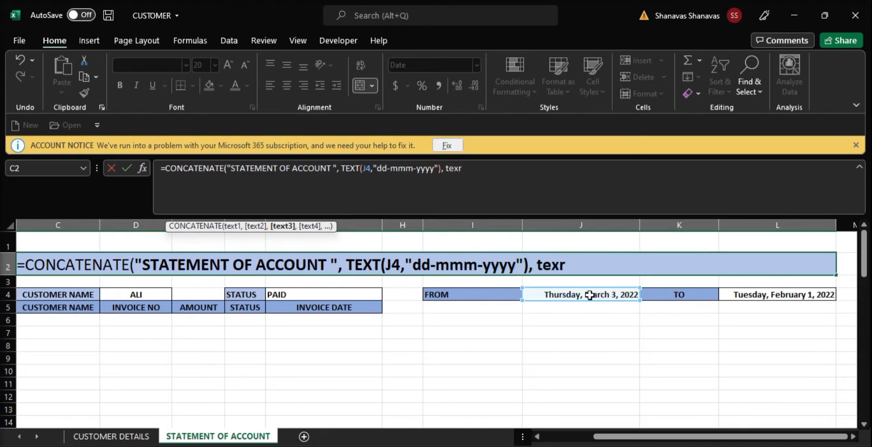
key("BackSpace")
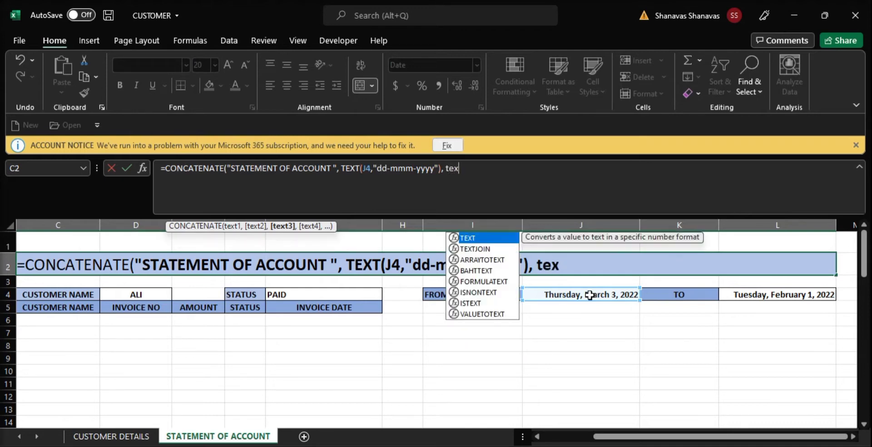
type("t(")
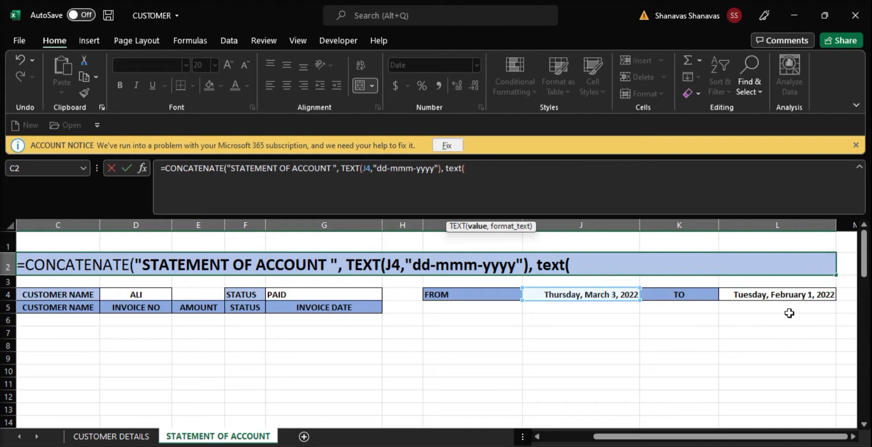
left_click(757, 294)
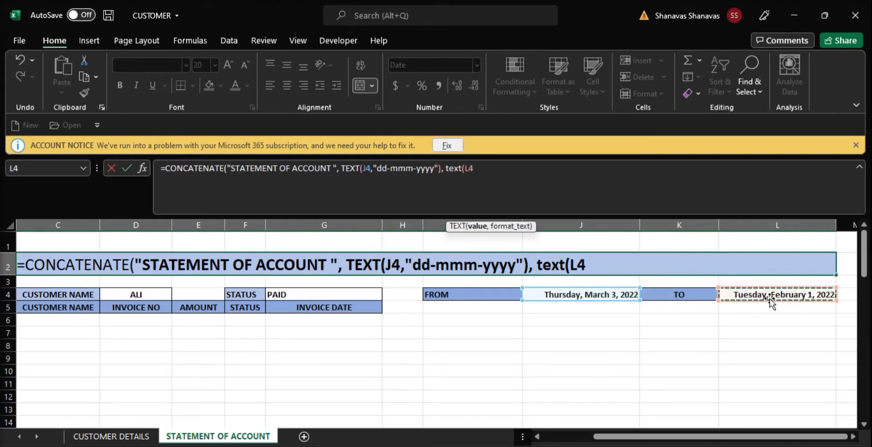
type(",")
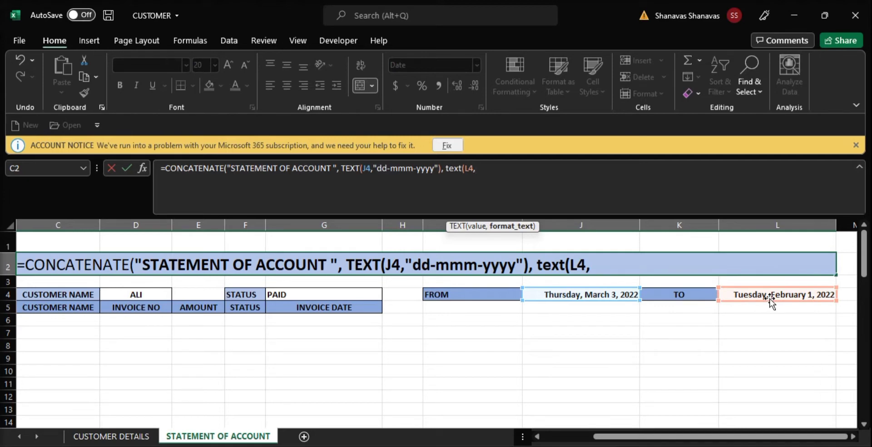
type("\"dd-mm")
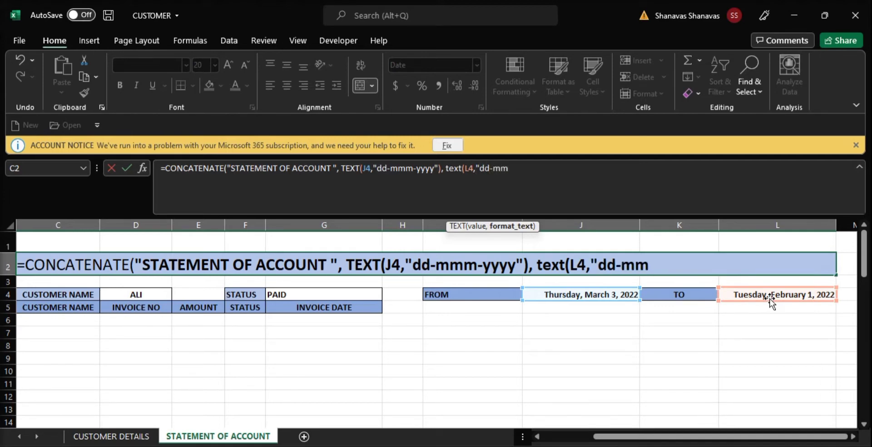
type("m-yyyy")
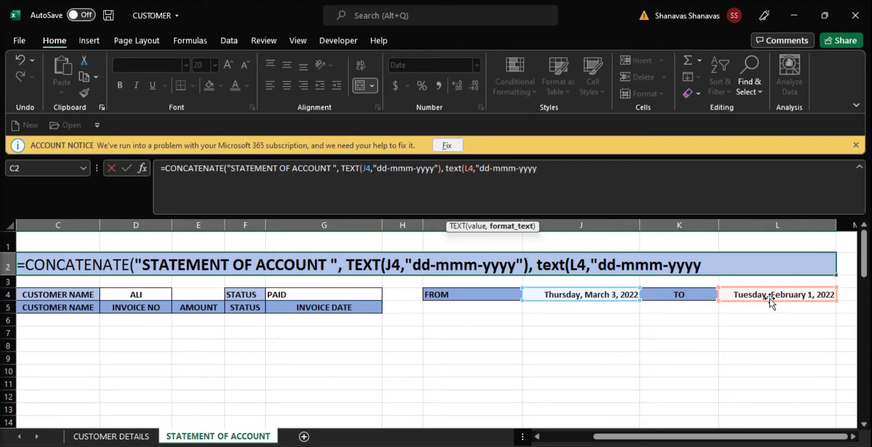
type("\")")
type(")")
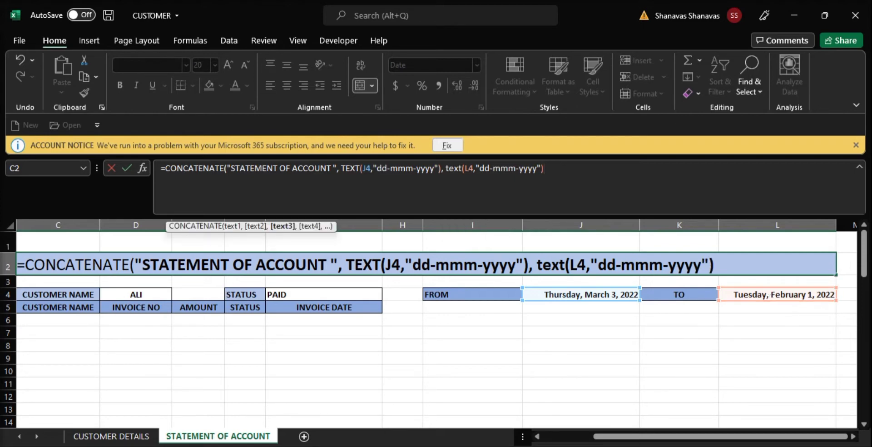
Insert the text argument "TO" with a comma between the two TEXT functions in the title formula.
left_click(527, 416)
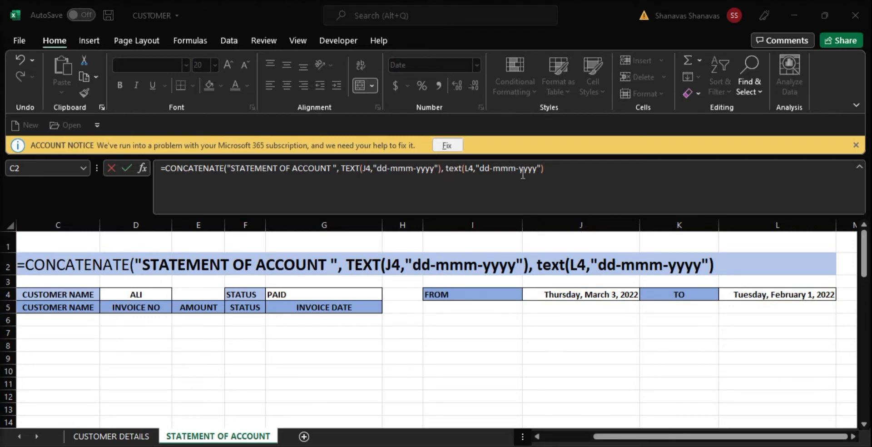
left_click(485, 206)
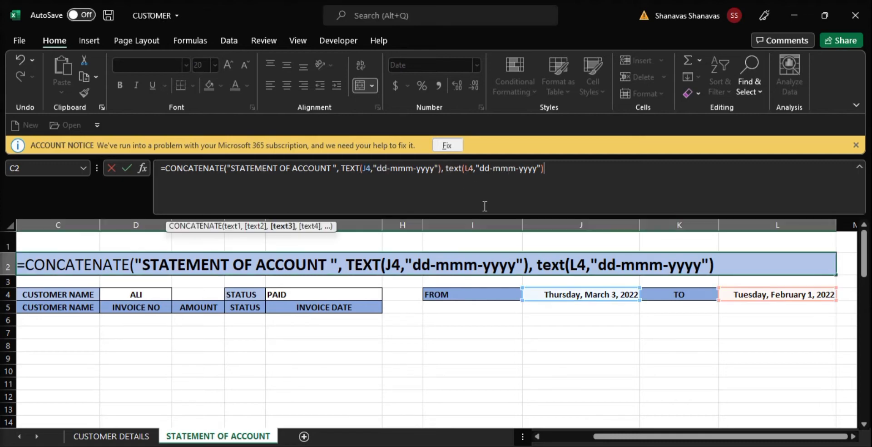
left_click(443, 169)
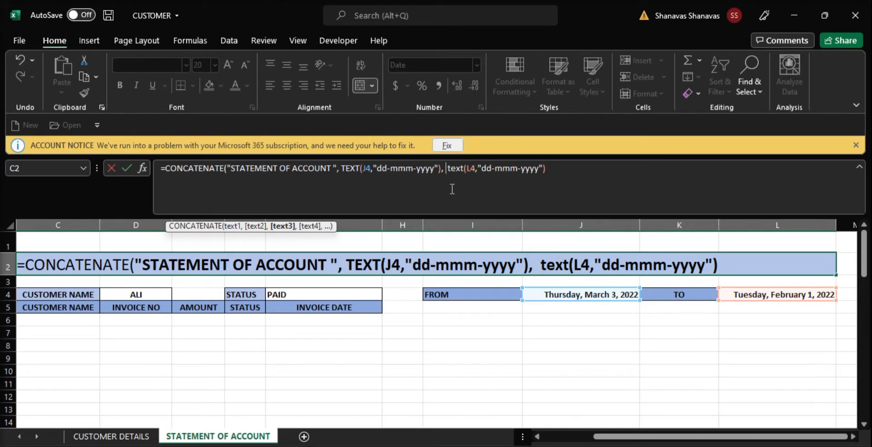
type("\"T")
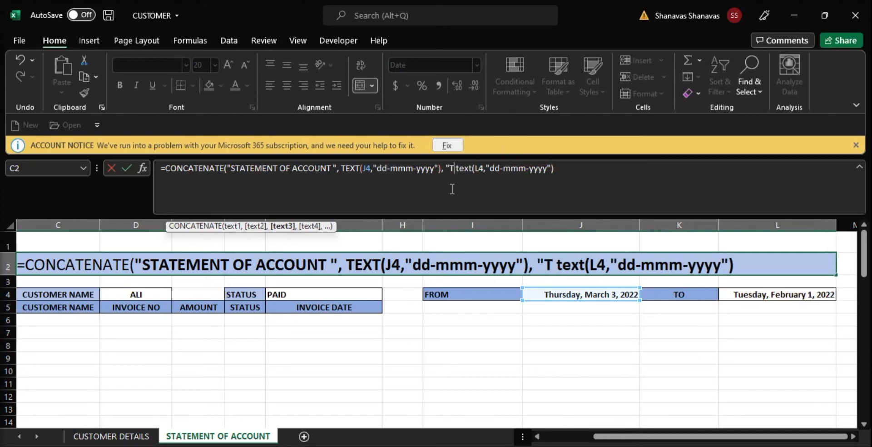
type("O\"")
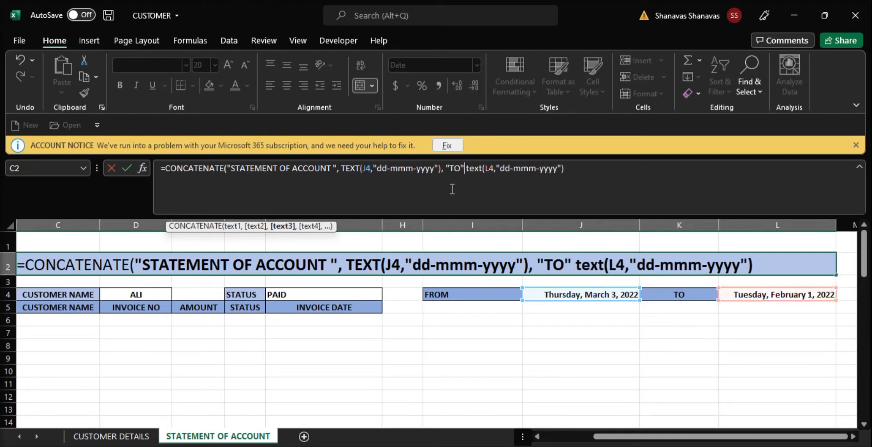
type(",")
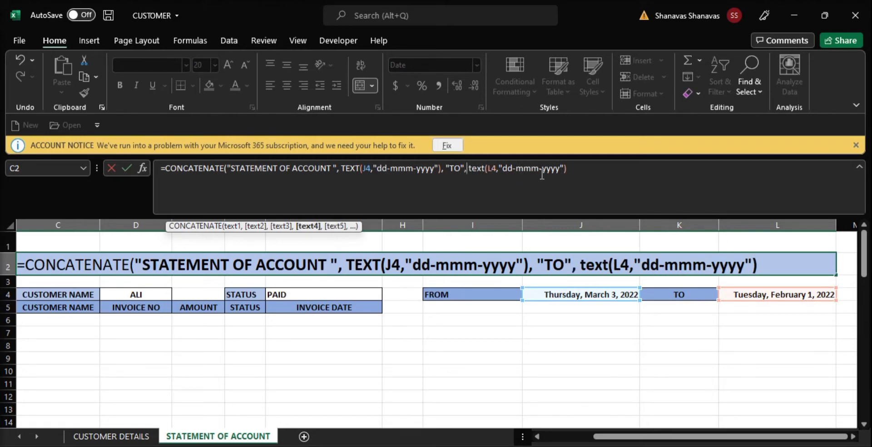
left_click(570, 170)
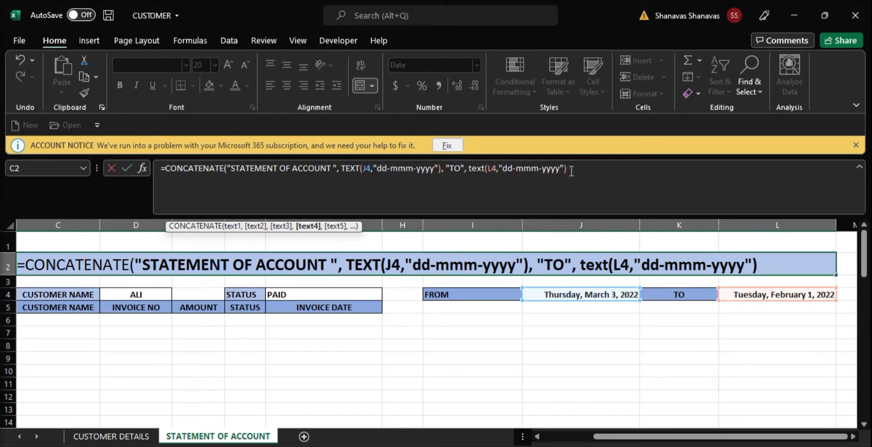
Add a space before and after TO inside its quotes, and complete the CONCATENATE title formula with a closing parenthesis.
left_click(462, 169)
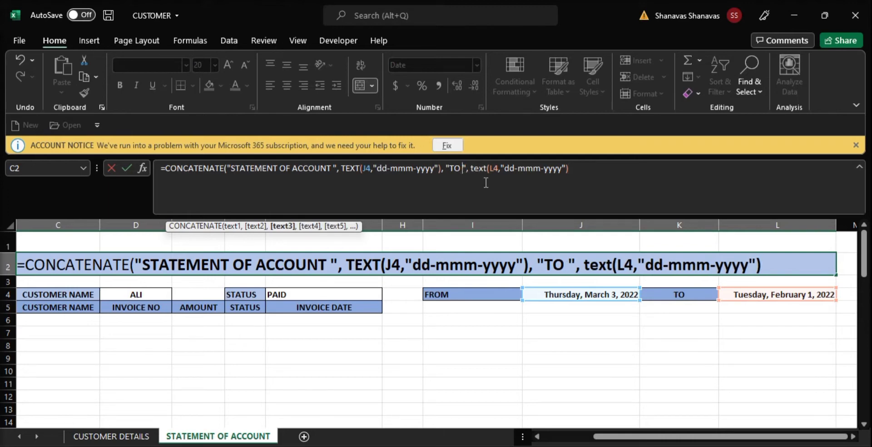
left_click(450, 168)
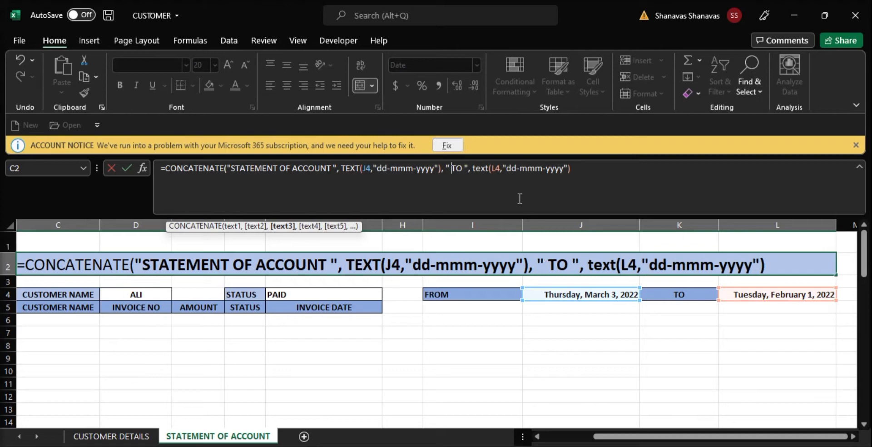
left_click(583, 170)
type(")")
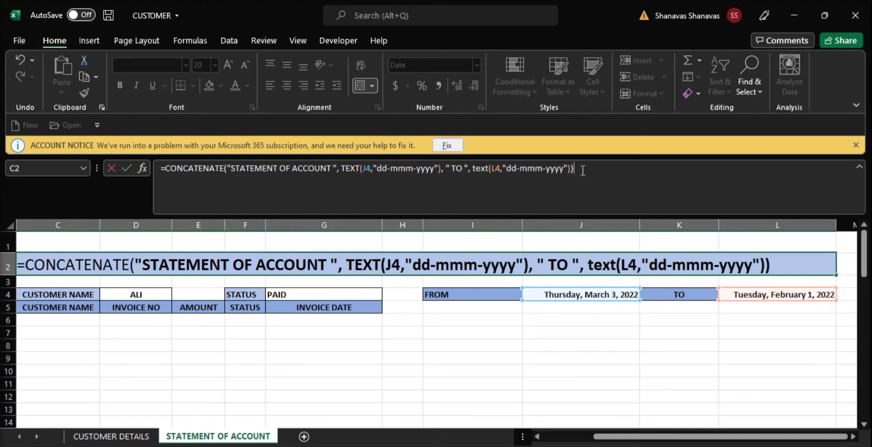
key("Return")
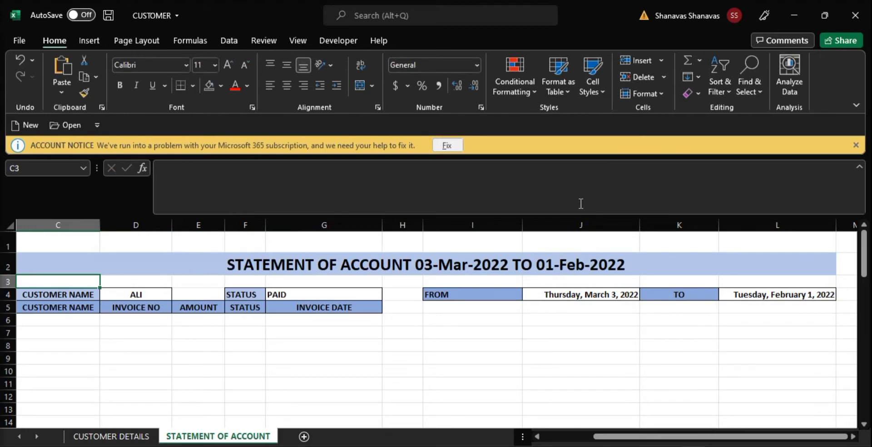
Choose Sunday, August 8, 2021 as the FROM date in J4.
left_click(624, 291)
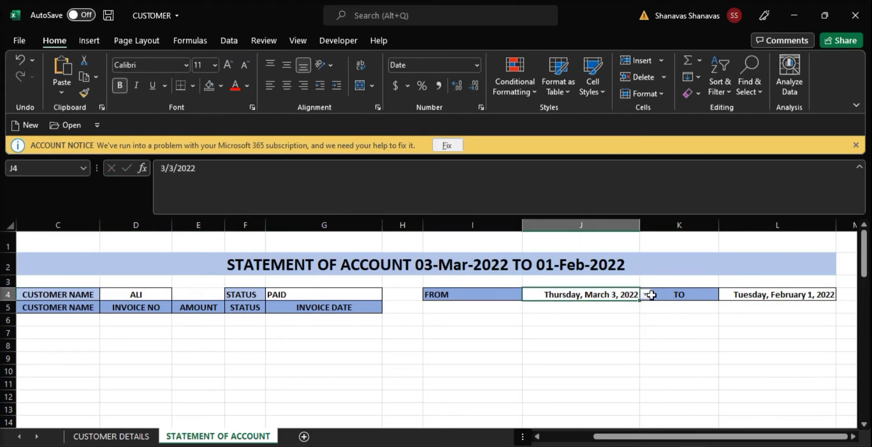
left_click(645, 295)
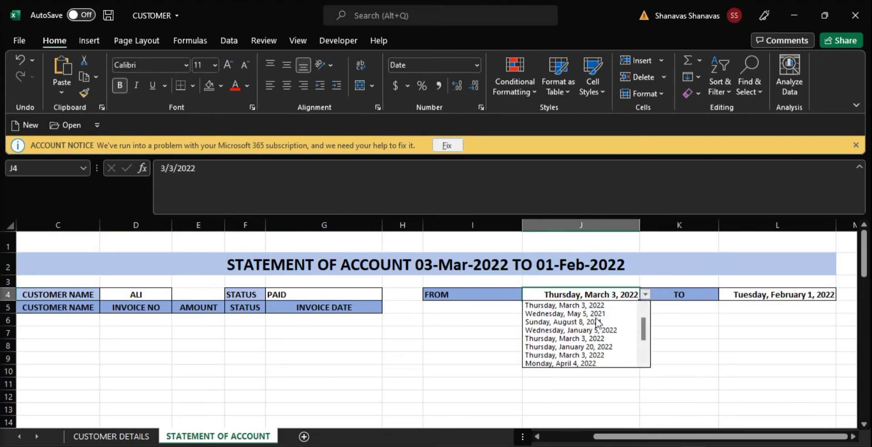
left_click(597, 319)
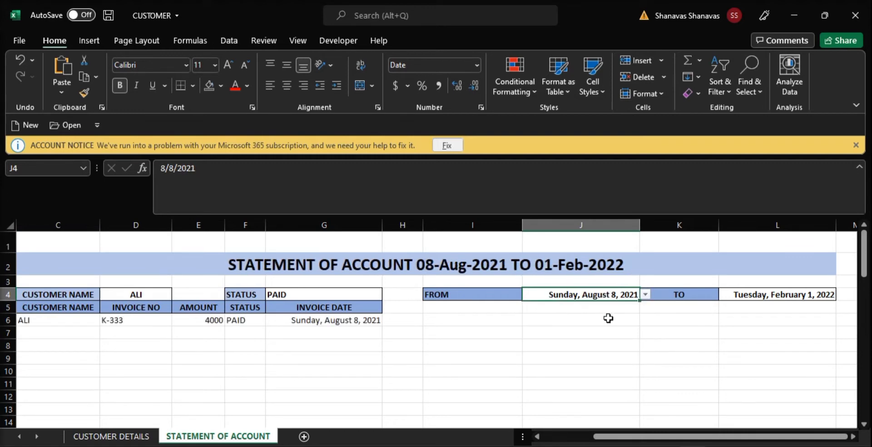
left_click(705, 265)
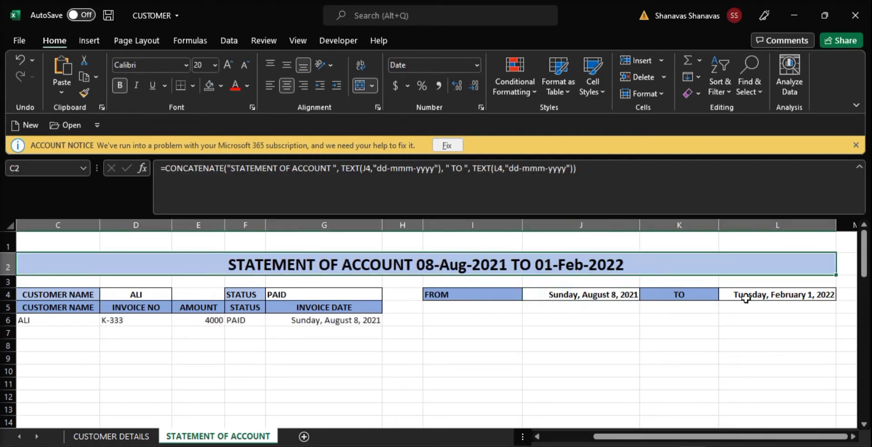
Choose Thursday, March 3, 2022 as the TO date in L4 and autofit the INVOICE DATE column's width.
left_click(773, 296)
left_click(842, 295)
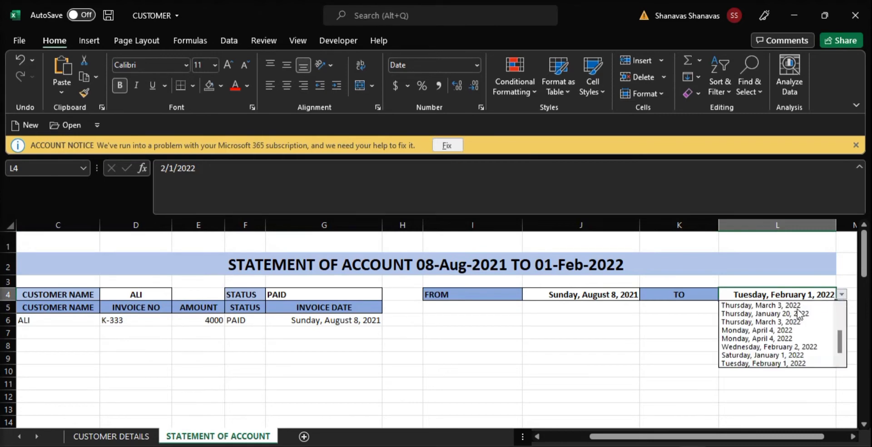
left_click(790, 321)
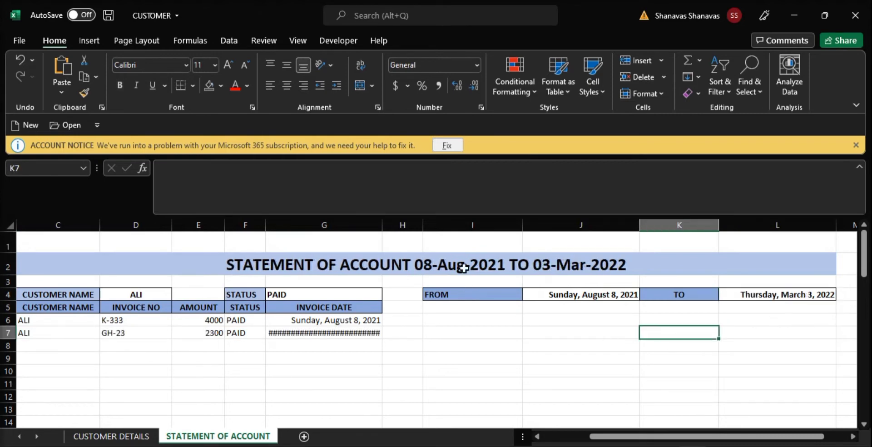
double_click(382, 225)
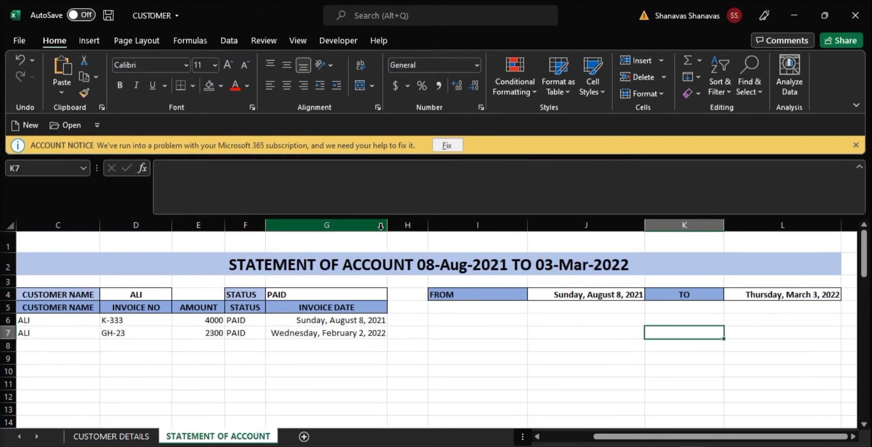
left_click(359, 356)
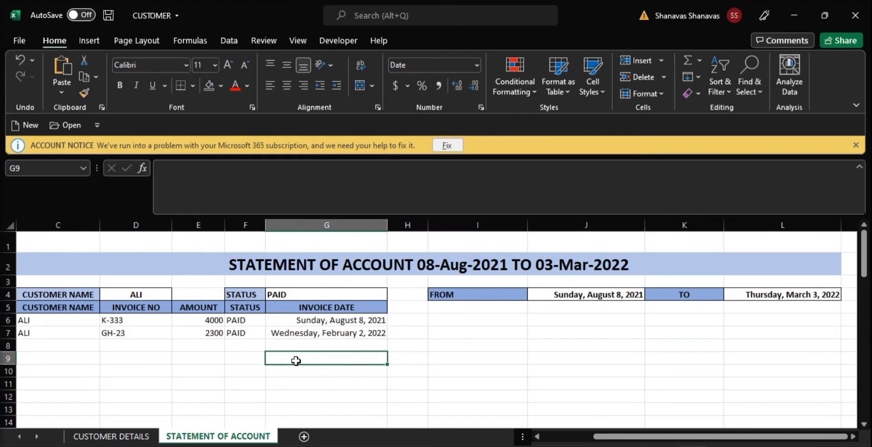
Change the FROM date format in the C2 title formula to "dd-mm-yyyy".
left_click(528, 267)
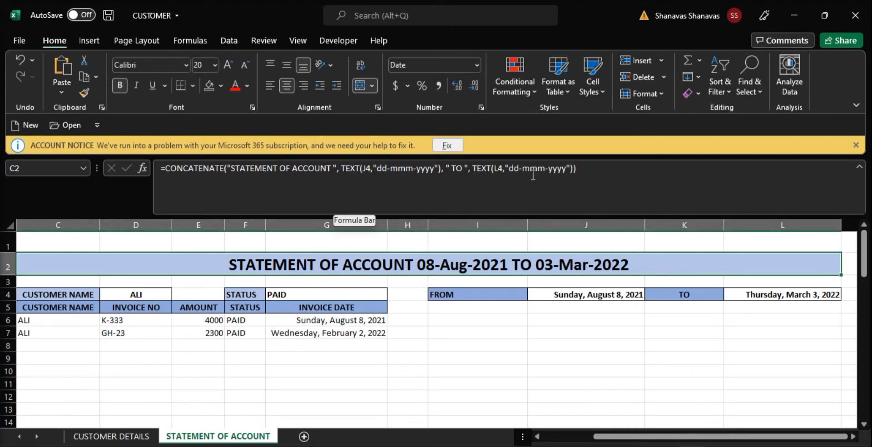
left_click(301, 173)
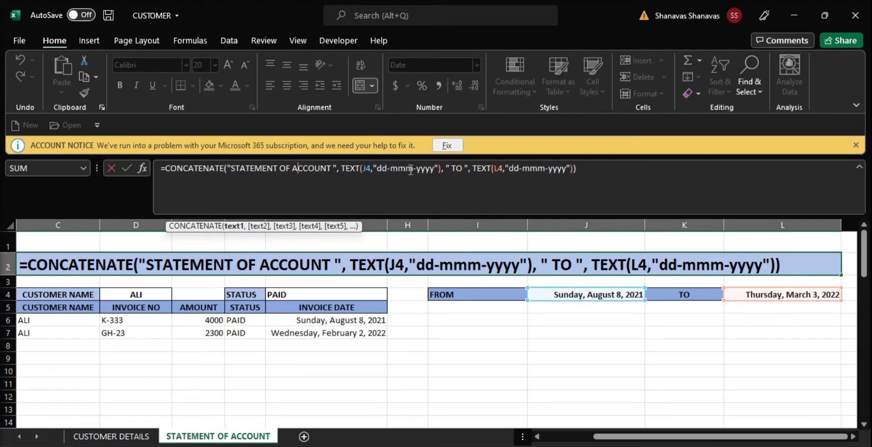
left_click(407, 169)
key("BackSpace")
key("Return")
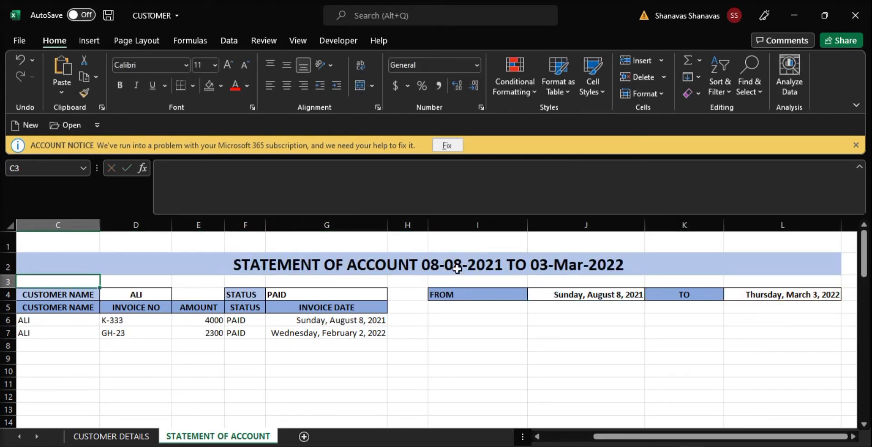
Restore the FROM date format in the C2 title formula to "dd-mmm-yyyy".
left_click(423, 264)
left_click(401, 169)
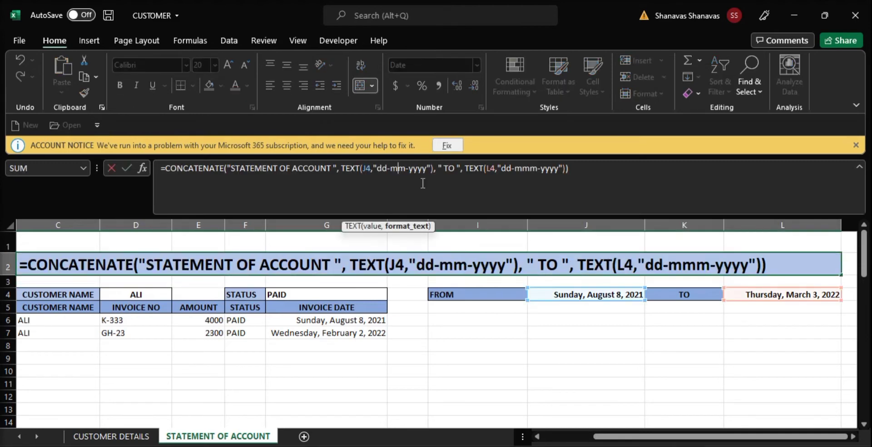
type("M")
key("Return")
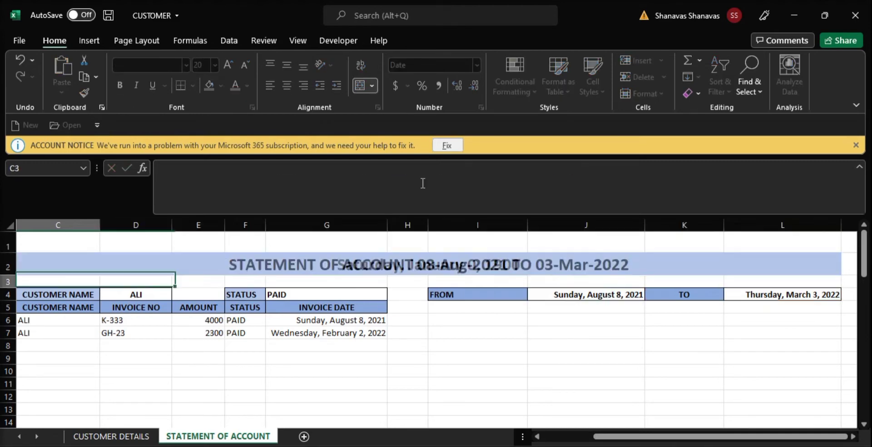
left_click(219, 363)
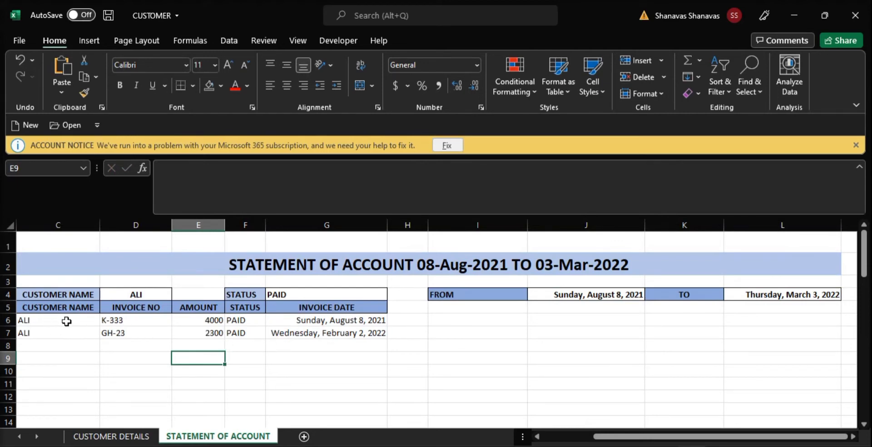
Start a new conditional formatting rule that uses a formula for the statement rows from C6 down across columns C to G.
left_click_drag(67, 322, 362, 387)
scroll(390, 381, "up", 3)
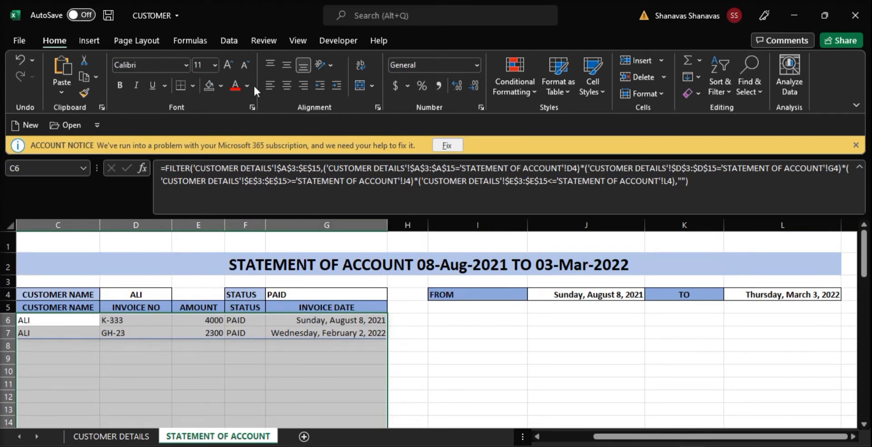
left_click(513, 89)
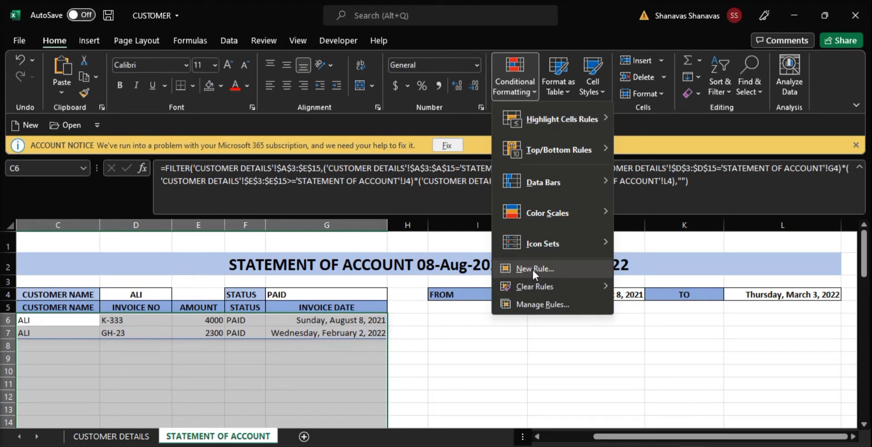
left_click(533, 269)
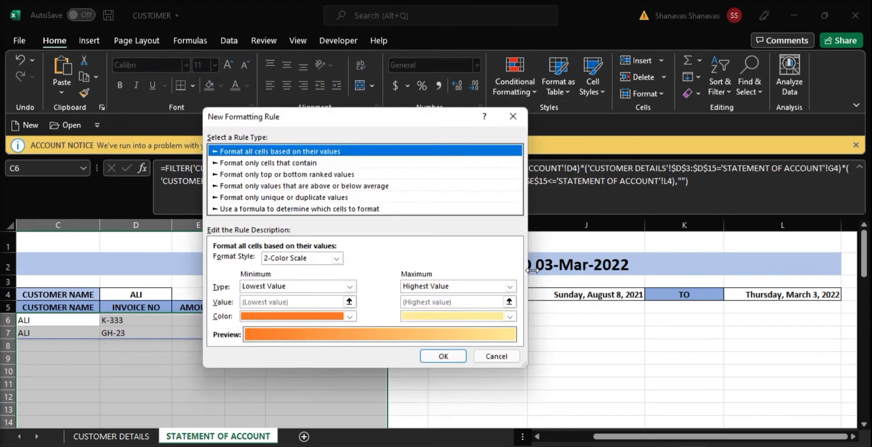
left_click(337, 209)
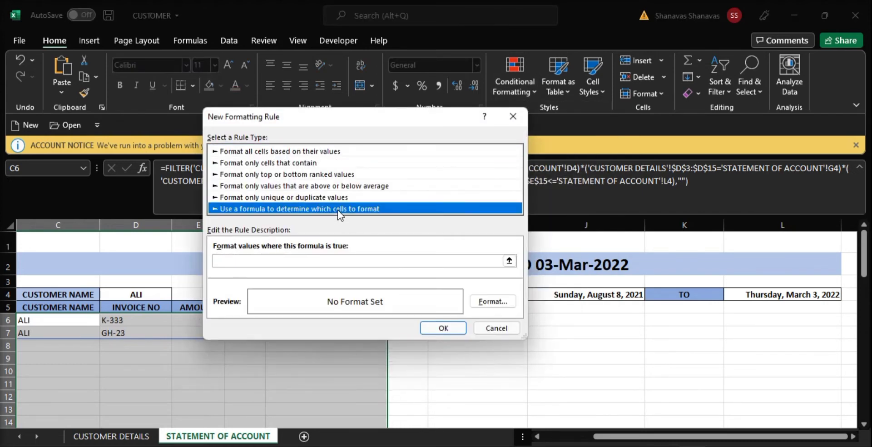
left_click(320, 262)
left_click(320, 261)
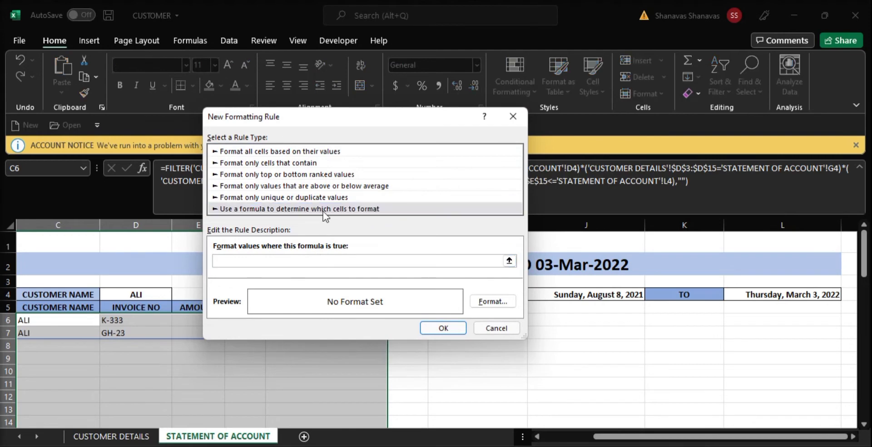
left_click_drag(339, 123, 465, 168)
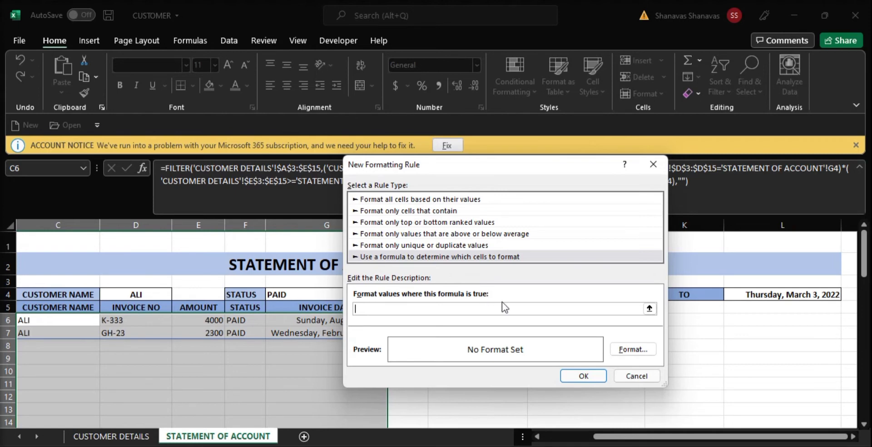
left_click(630, 351)
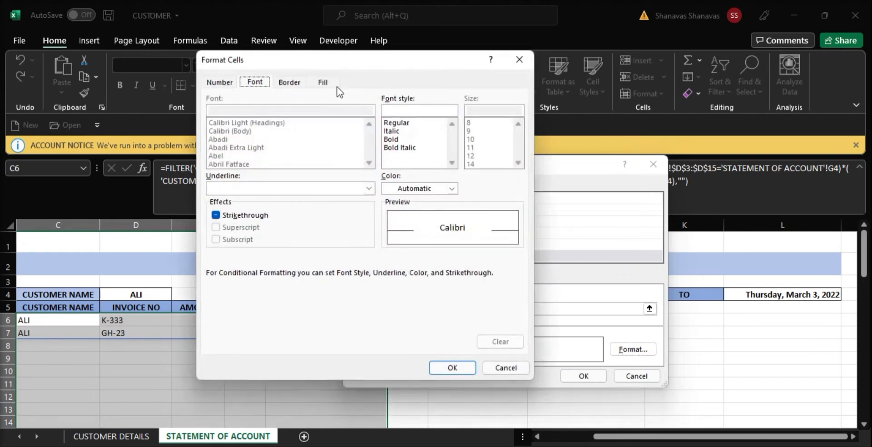
left_click(326, 82)
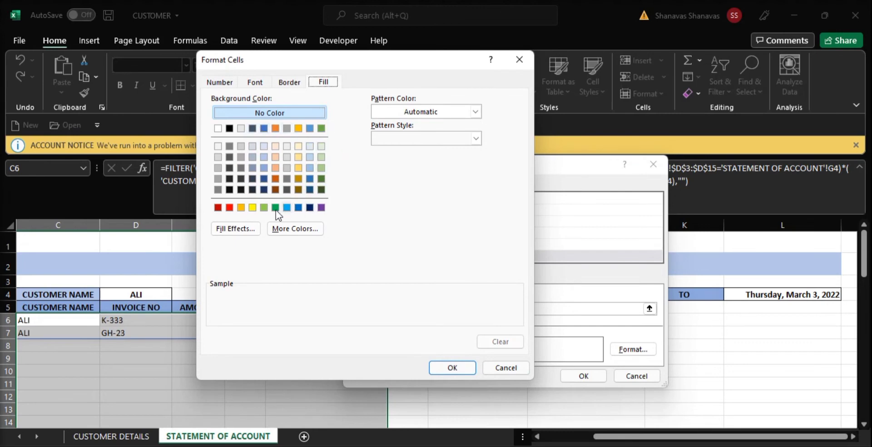
left_click(241, 228)
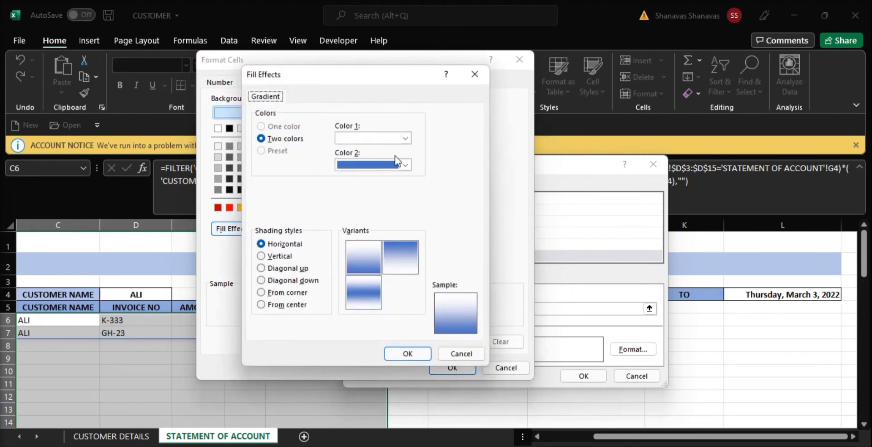
left_click(405, 138)
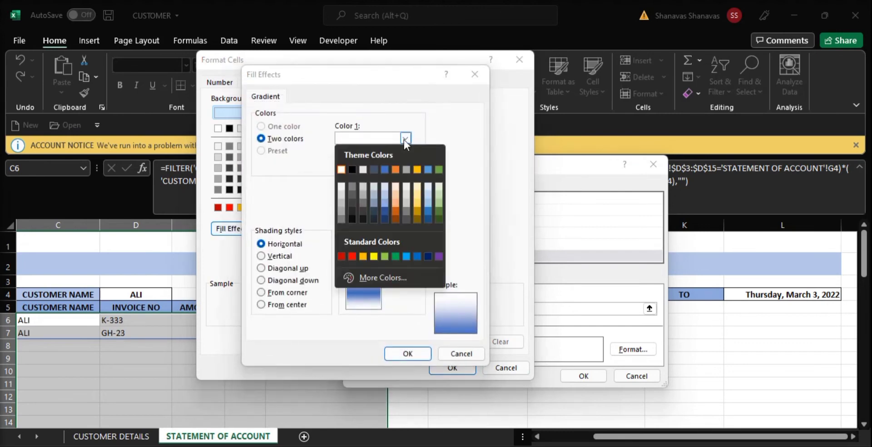
left_click(375, 186)
left_click(402, 166)
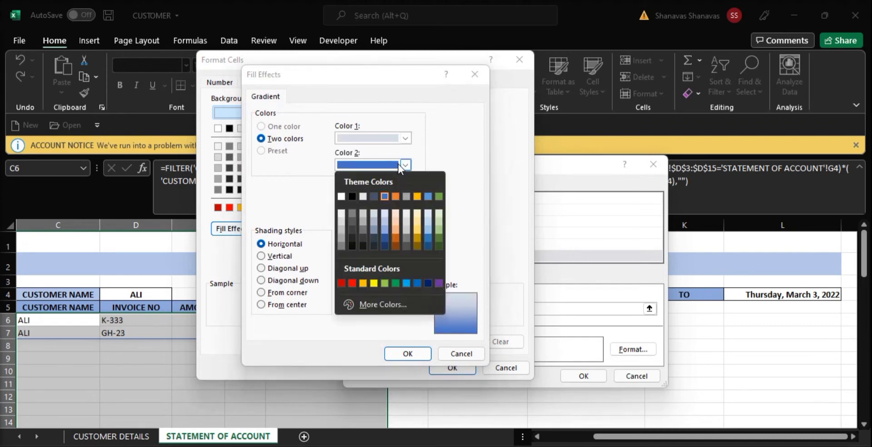
left_click(385, 217)
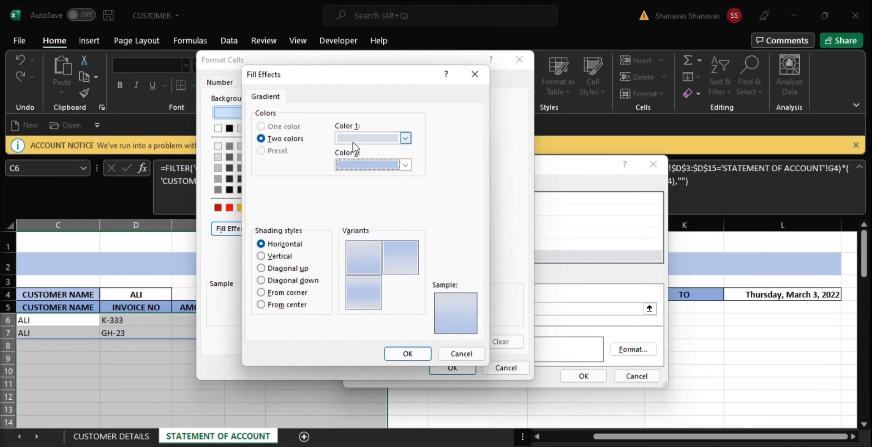
left_click(461, 354)
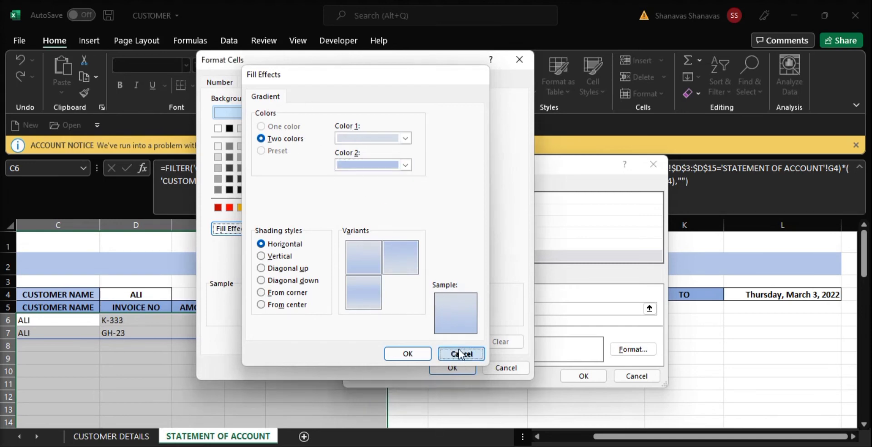
left_click(502, 368)
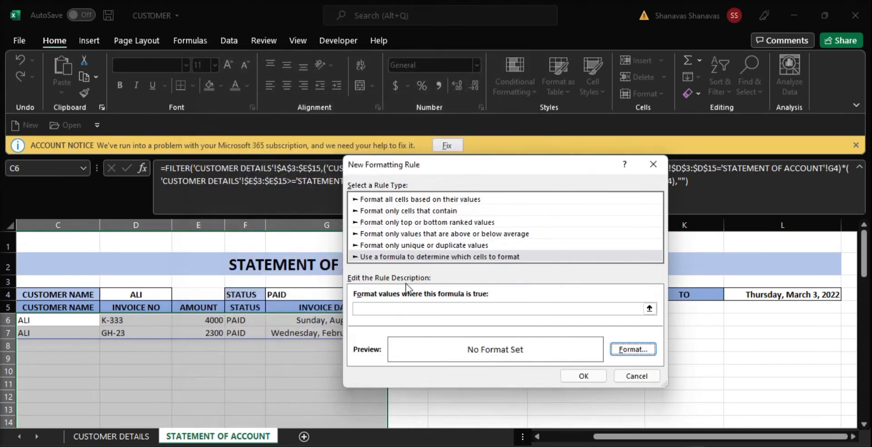
Enter =MOD(ROW(),2)=0 as the new rule's formula.
left_click(378, 310)
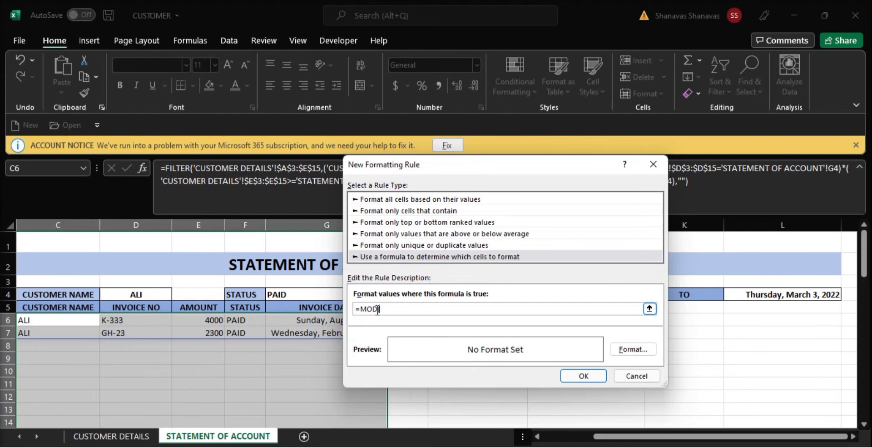
type("=MOD(ROW(),2)=0")
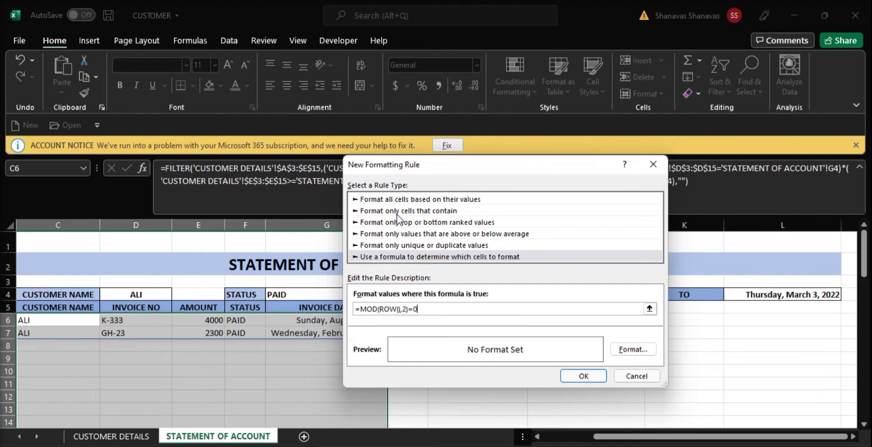
left_click(631, 350)
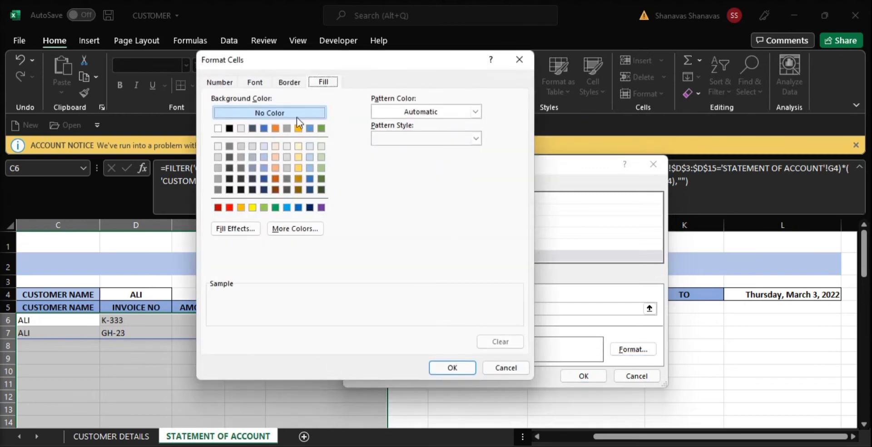
left_click(266, 146)
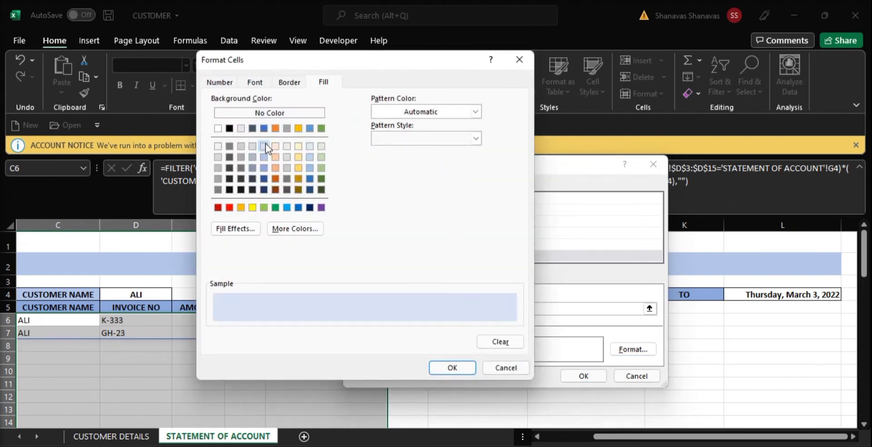
left_click(252, 229)
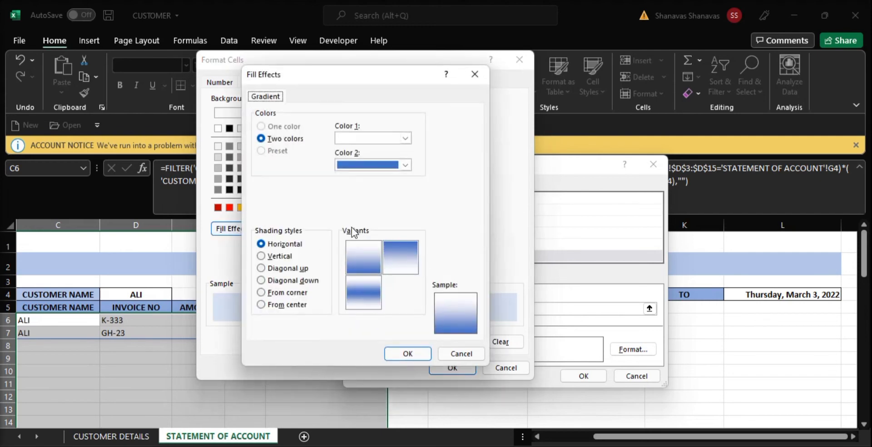
left_click_drag(385, 75, 406, 92)
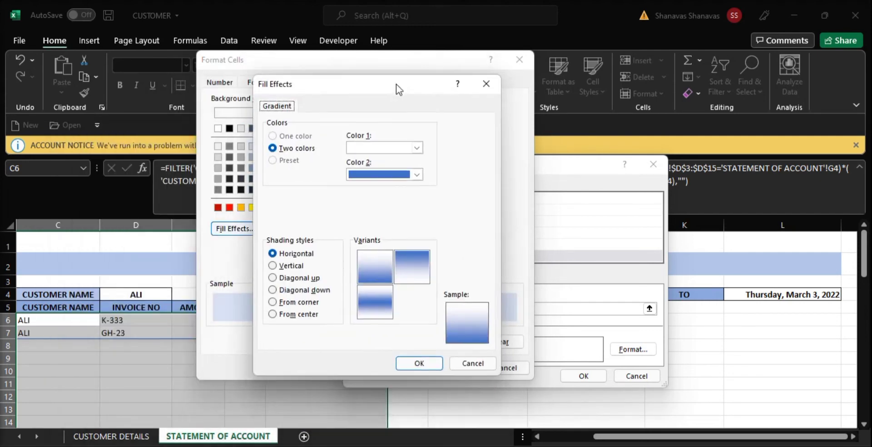
left_click(473, 363)
left_click(505, 368)
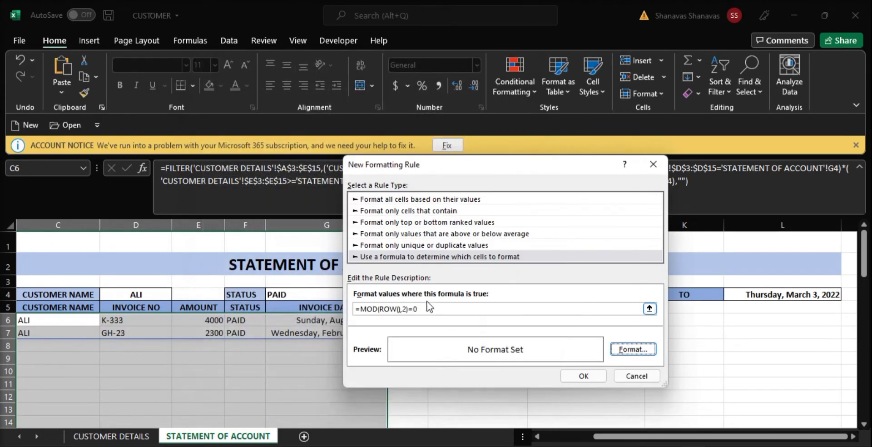
Start a two-color horizontal gradient fill for the rule's format, with light blue-gray as the first color.
left_click(395, 310)
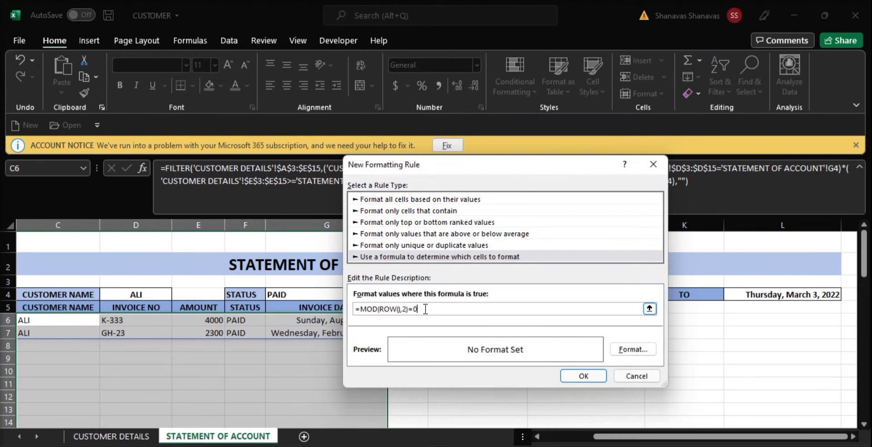
left_click(634, 349)
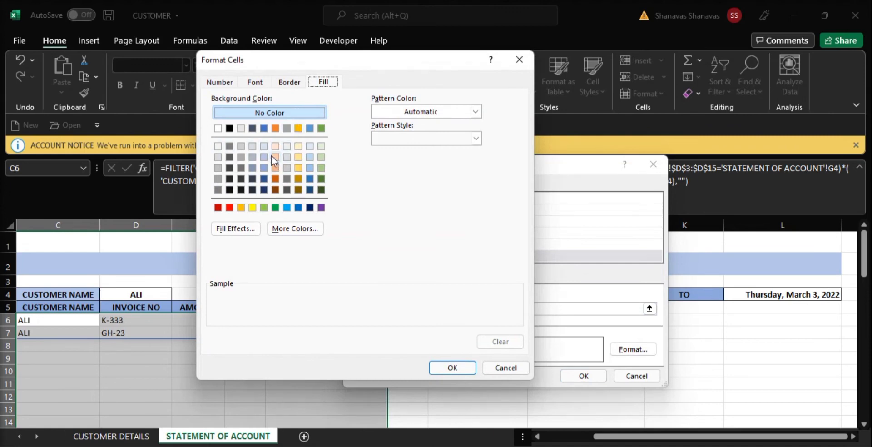
left_click(238, 229)
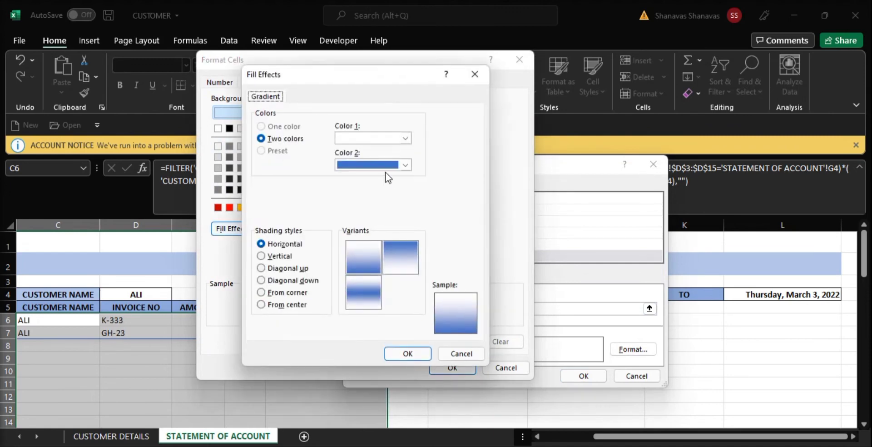
left_click(403, 139)
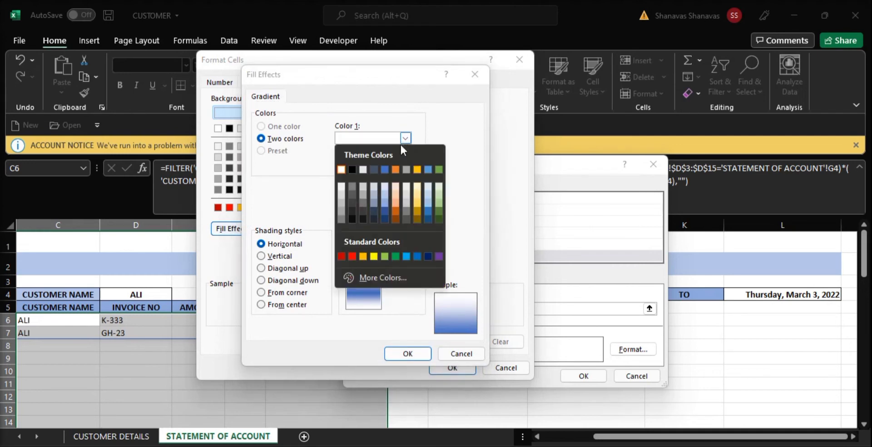
left_click(373, 212)
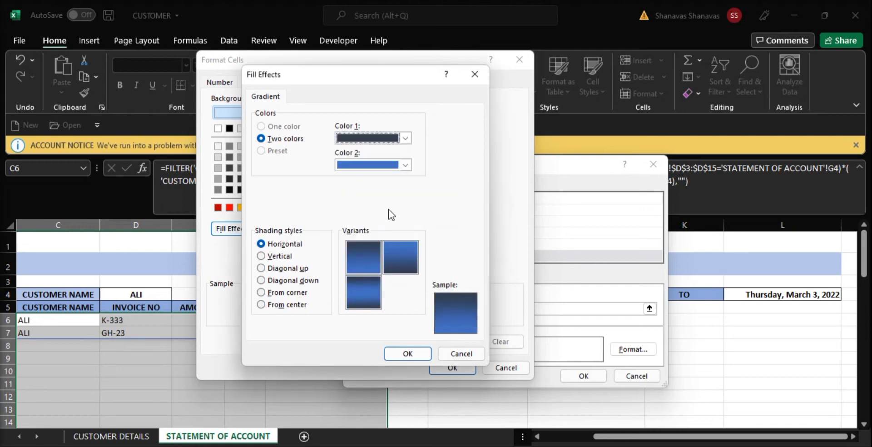
left_click(407, 139)
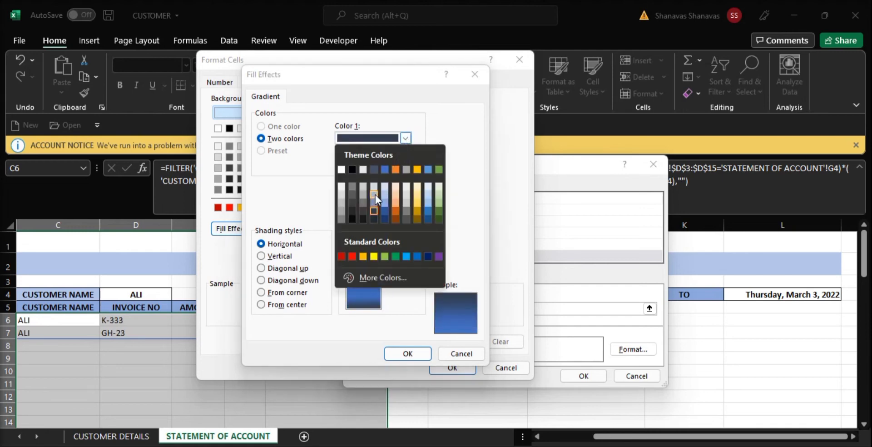
left_click(374, 195)
Set the gradient's second color to light gray and accept the fill for the rule.
left_click(405, 166)
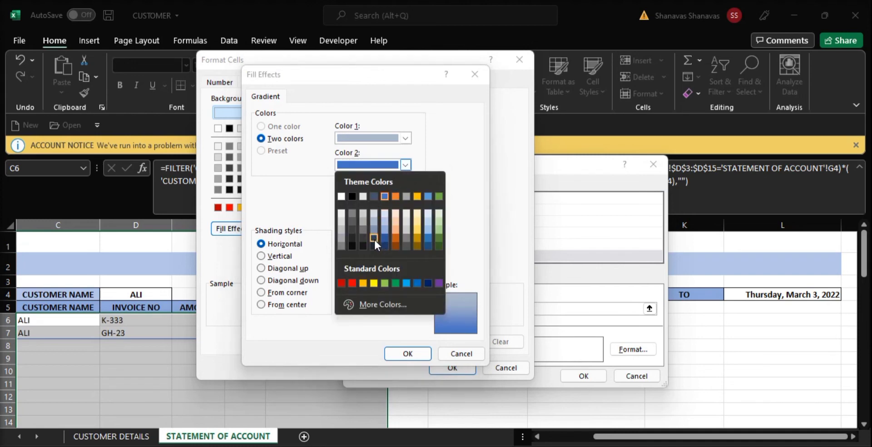
left_click(384, 222)
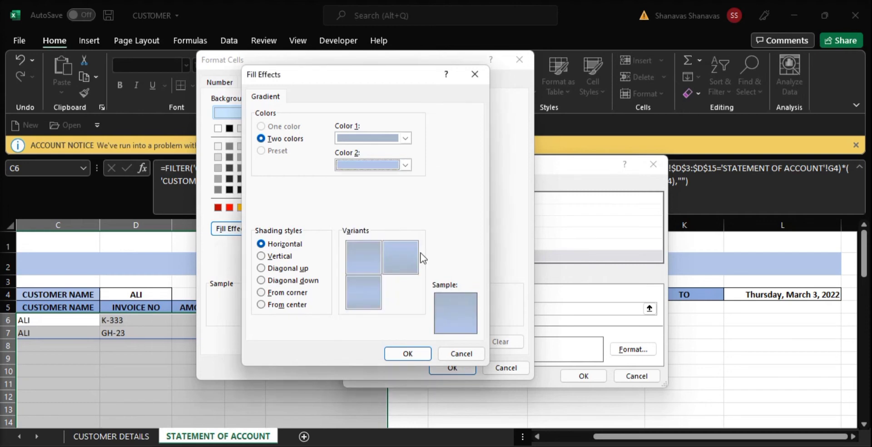
left_click(405, 166)
left_click(406, 218)
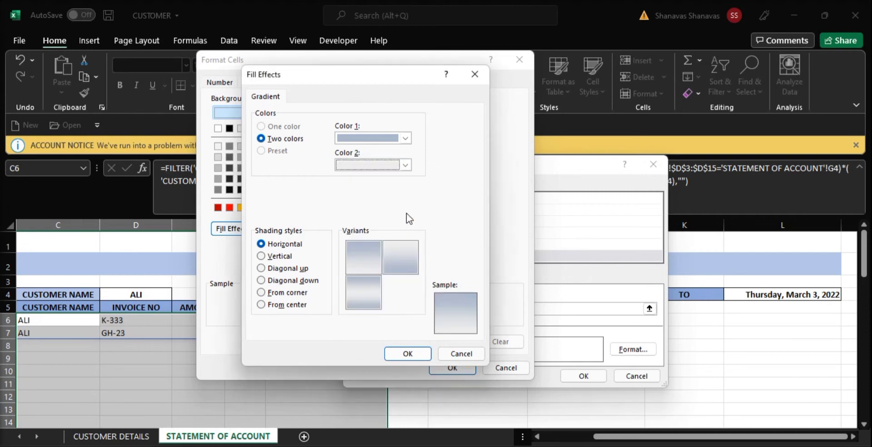
left_click(419, 354)
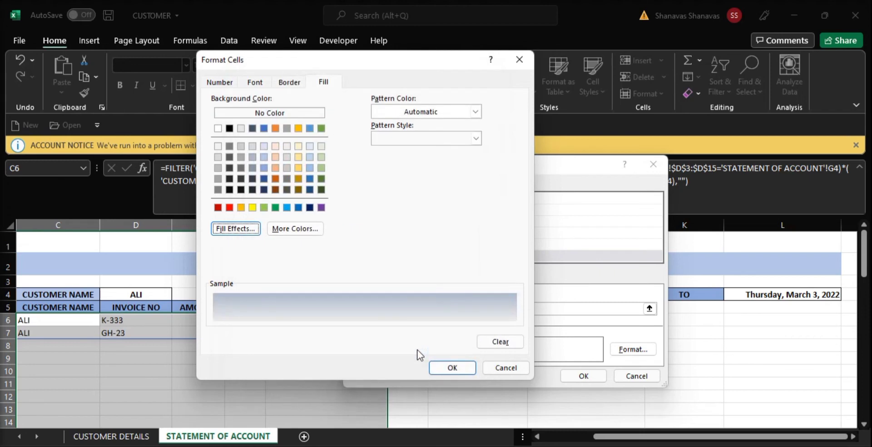
left_click(453, 368)
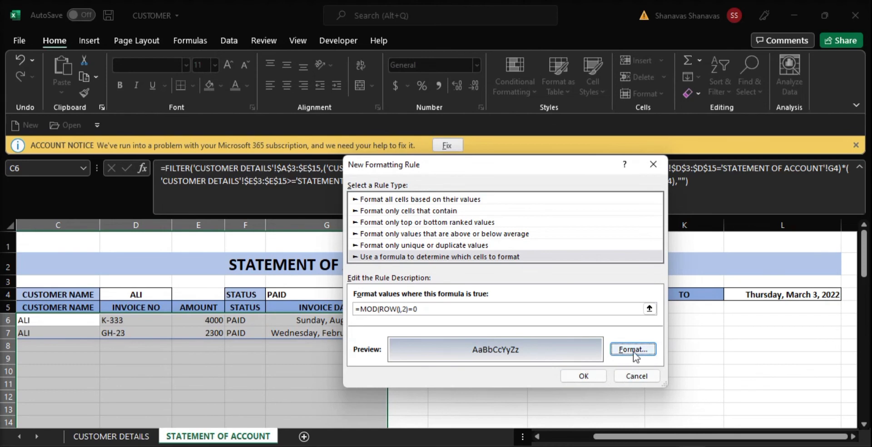
Add the Bold font style to the rule's format and apply the rule to the selected statement rows.
left_click(620, 349)
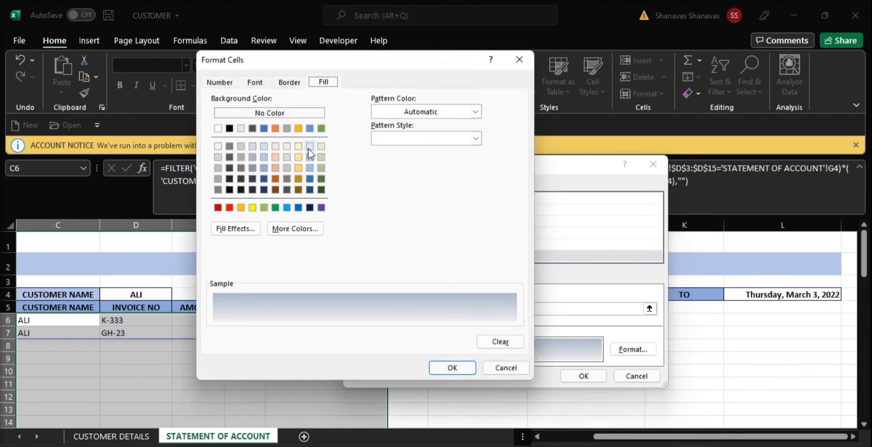
left_click(255, 83)
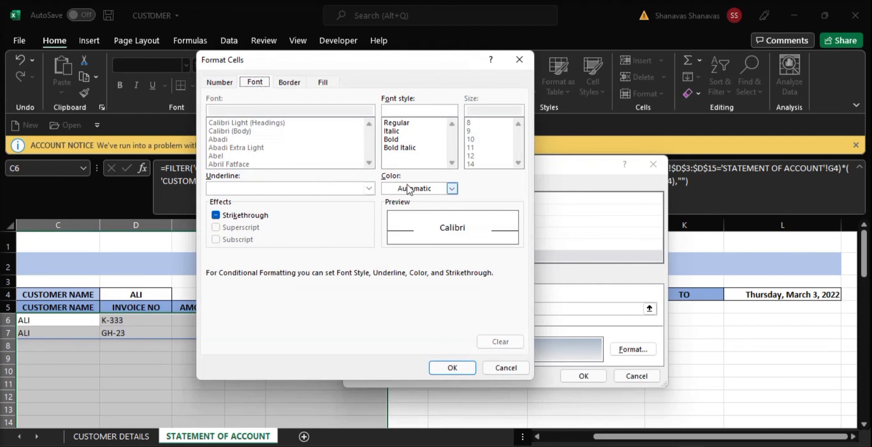
left_click(400, 137)
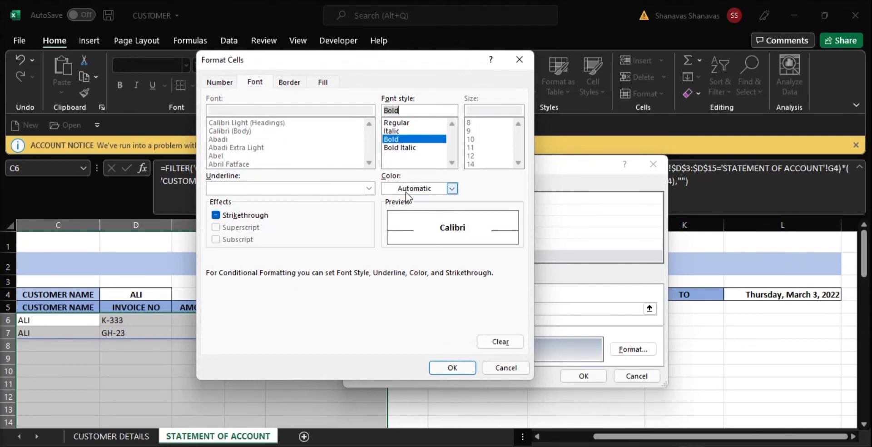
left_click(453, 364)
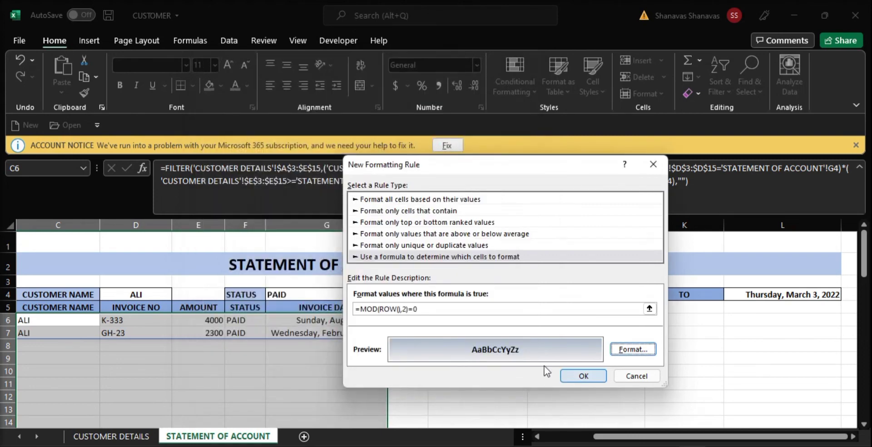
left_click(583, 376)
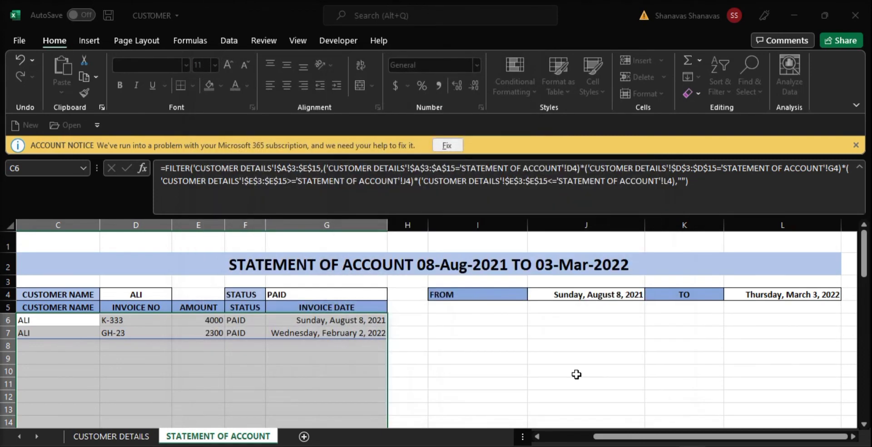
Examine the alternating row shading across the statement area from row 6 down to row 20.
left_click(323, 361)
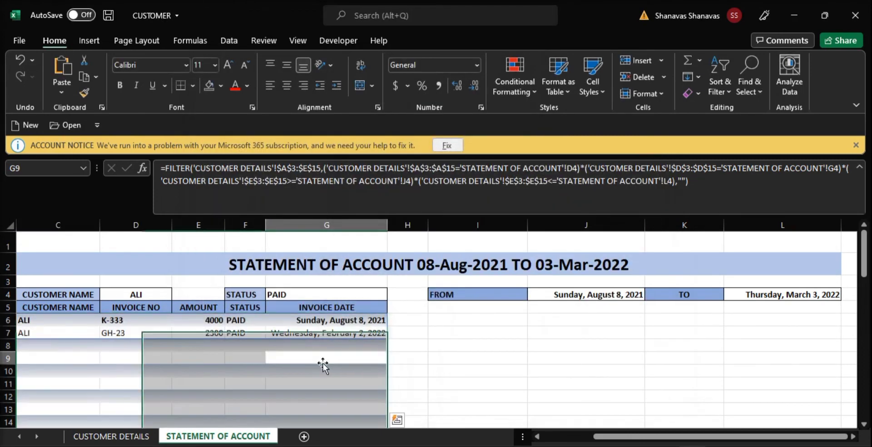
left_click(81, 332)
left_click(42, 346)
left_click(42, 367)
scroll(68, 353, "down", 1)
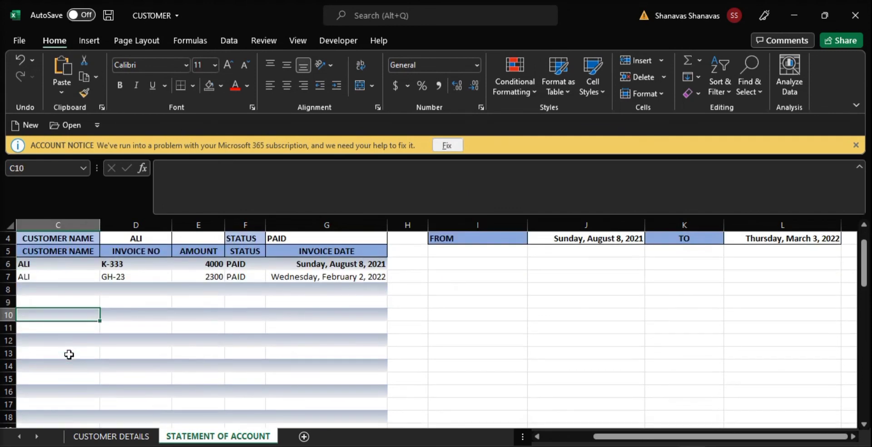
scroll(68, 351, "down", 3)
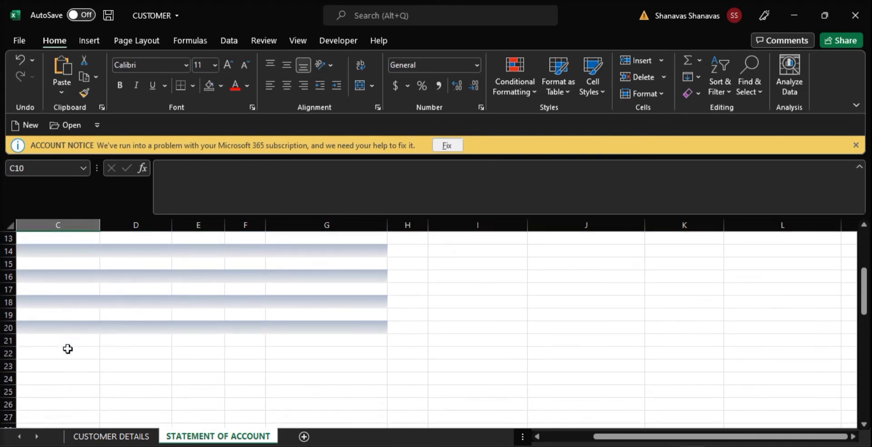
scroll(69, 349, "up", 1)
left_click(53, 363)
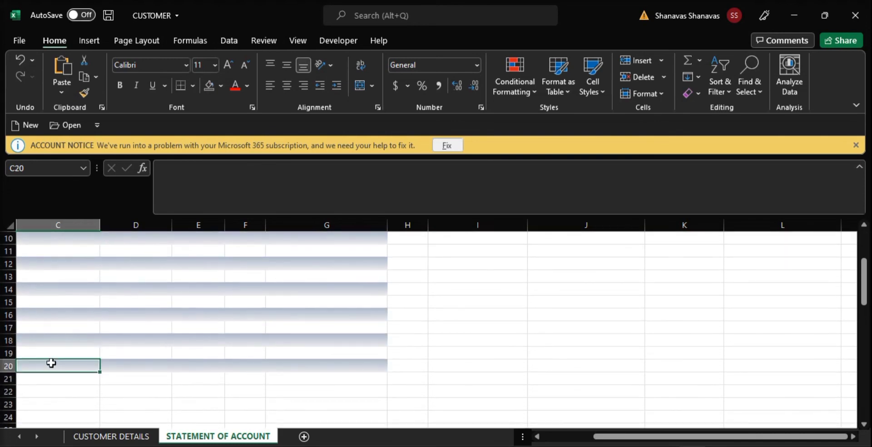
left_click(59, 340)
left_click(63, 316)
left_click(68, 291)
scroll(69, 292, "up", 1)
scroll(69, 292, "up", 2)
Compare the formatting of the two invoice rows and the empty rows beneath them, down to row 13.
left_click(82, 315)
left_click(84, 289)
left_click(80, 277)
left_click(59, 264)
left_click(141, 267)
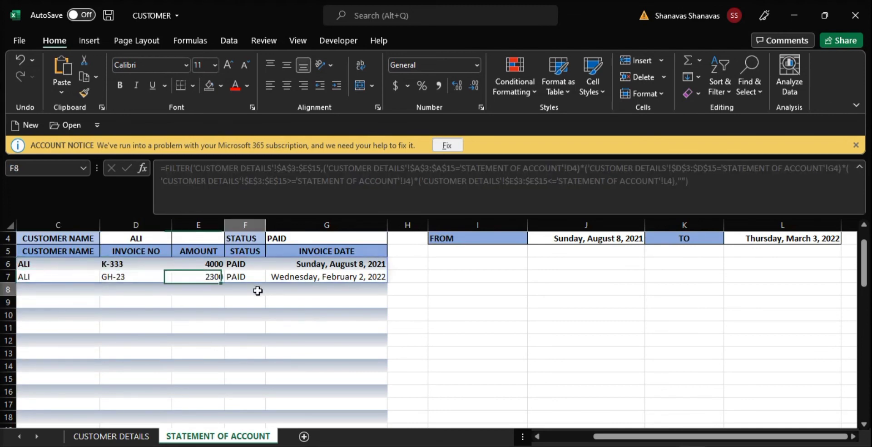
left_click(179, 311)
left_click(64, 304)
left_click(57, 276)
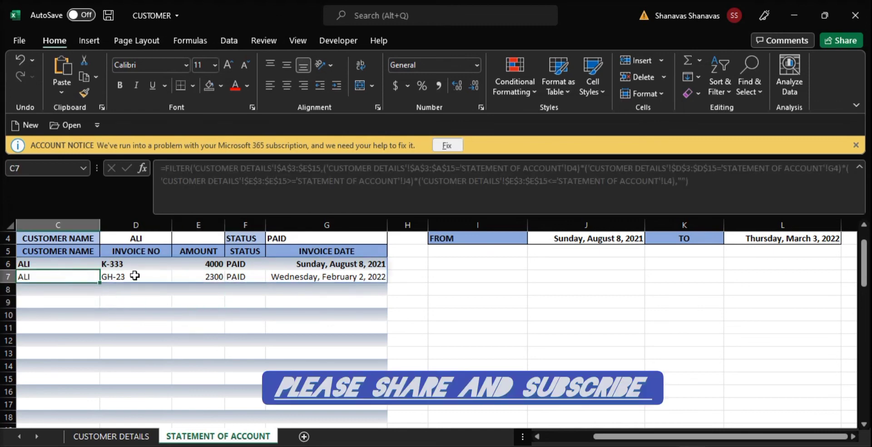
left_click(141, 276)
left_click(202, 277)
left_click(251, 277)
left_click(298, 278)
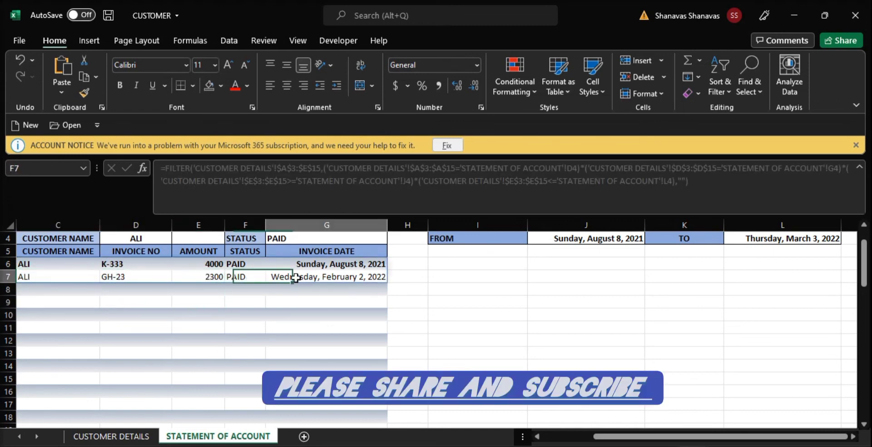
left_click(331, 290)
left_click(324, 302)
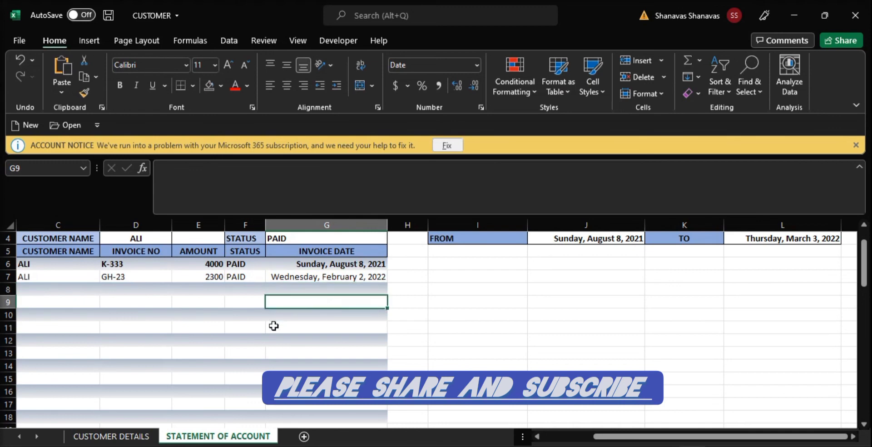
left_click(303, 329)
left_click(304, 342)
left_click(314, 353)
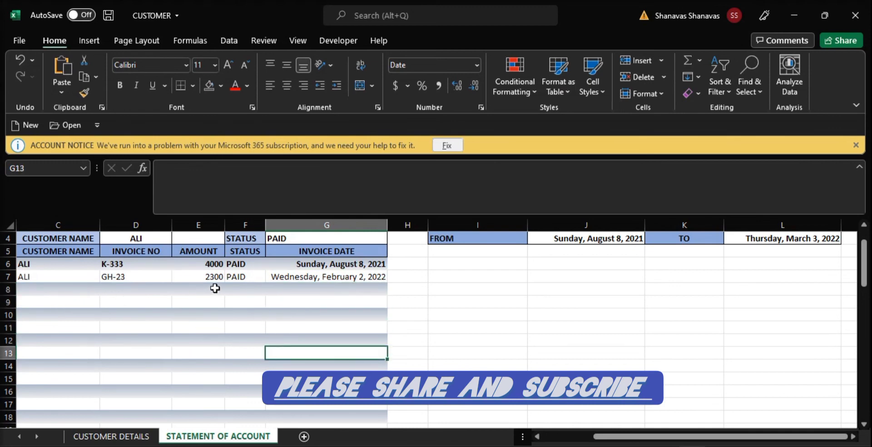